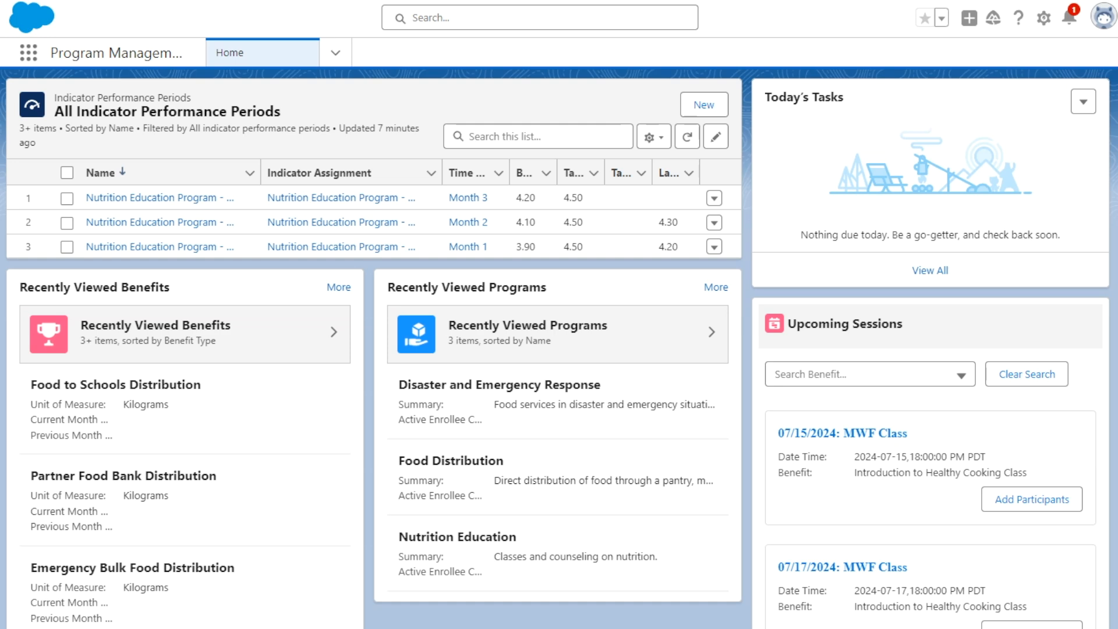
# - Look over the home page's performance periods and benefits, and view the Recently Viewed Programs list before returning home
pyautogui.scroll(-1, 19, 255)
pyautogui.scroll(1, 24, 235)
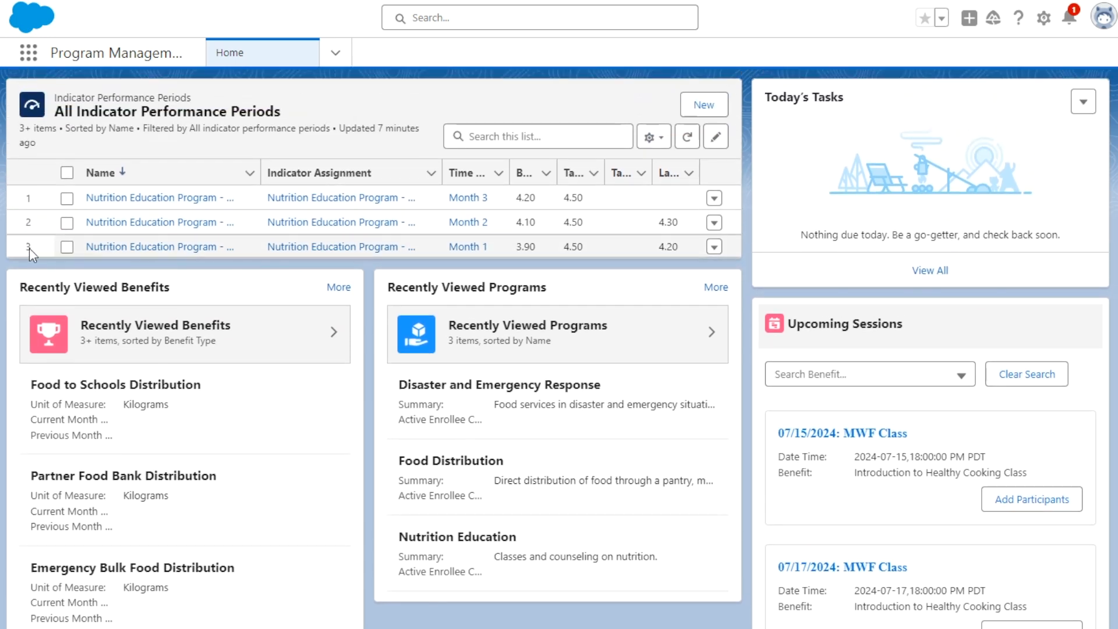
pyautogui.scroll(-1, 34, 269)
pyautogui.scroll(1, 36, 267)
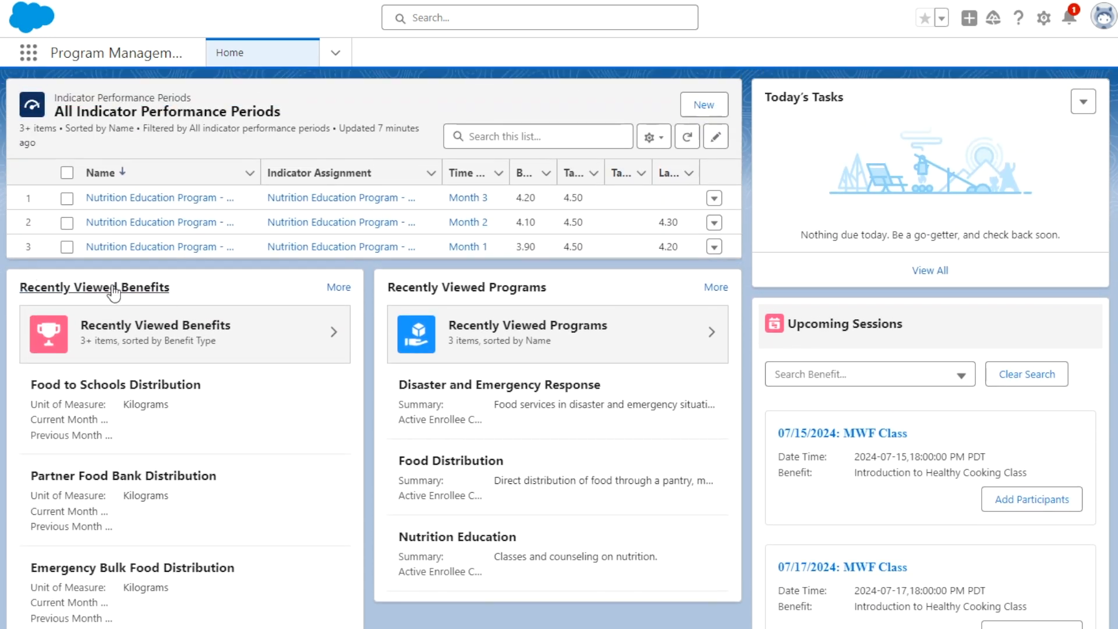
pyautogui.scroll(-1, 166, 298)
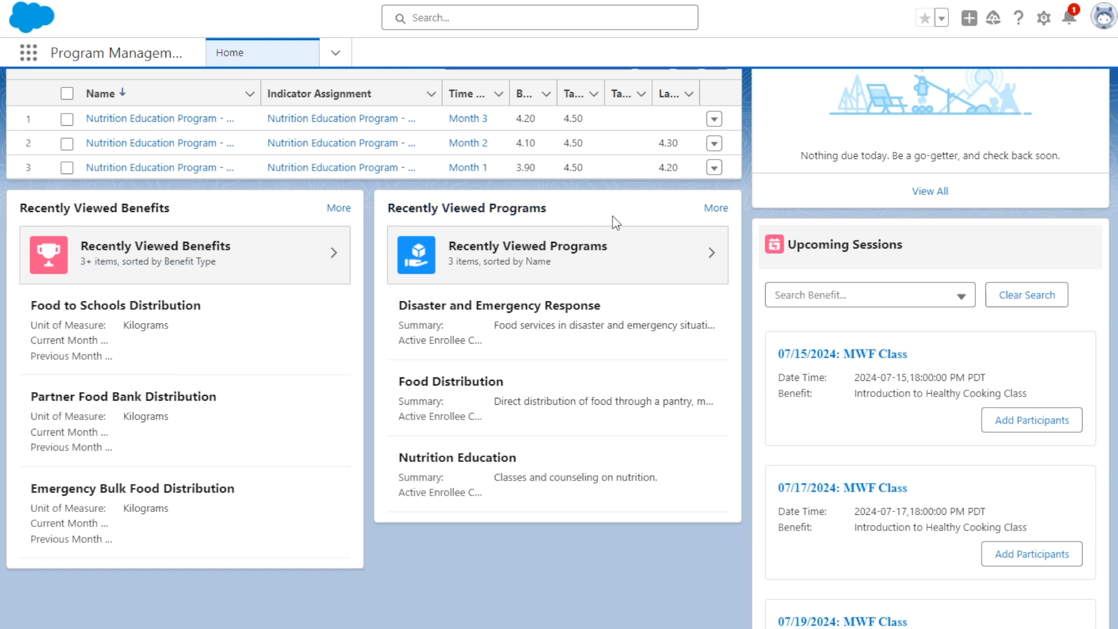
pyautogui.click(672, 248)
pyautogui.hotkey('alt', 'Left')
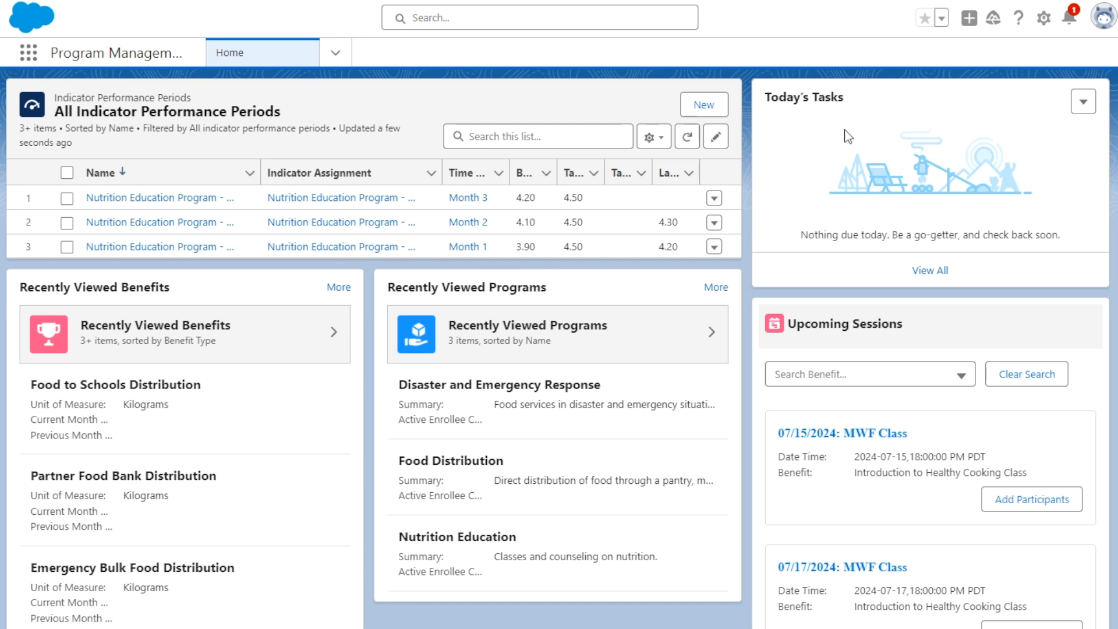
# - View the home page tasks as My Tasks, All Overdue, and Completed Within Last 7 Days
pyautogui.click(1083, 101)
pyautogui.click(963, 157)
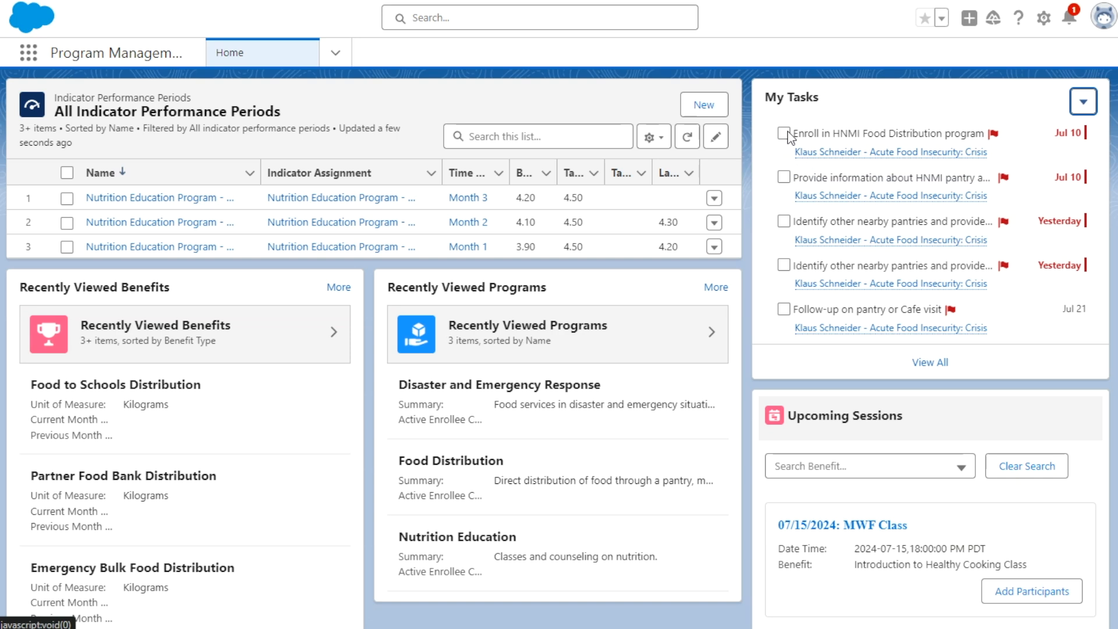
pyautogui.click(1083, 101)
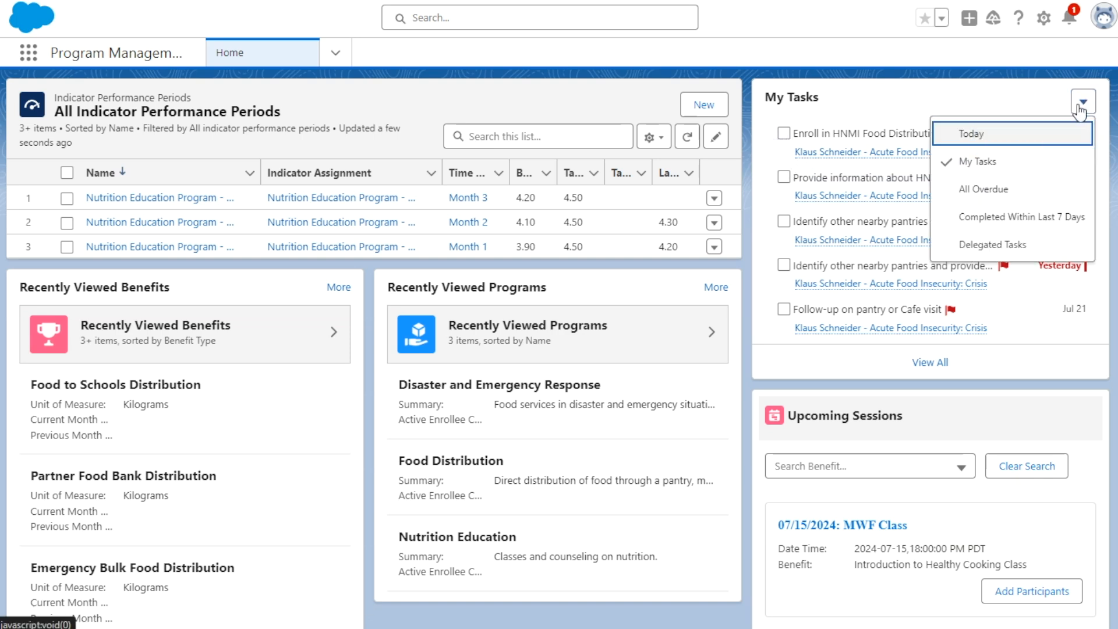
pyautogui.click(1006, 202)
pyautogui.click(1083, 101)
pyautogui.click(1021, 217)
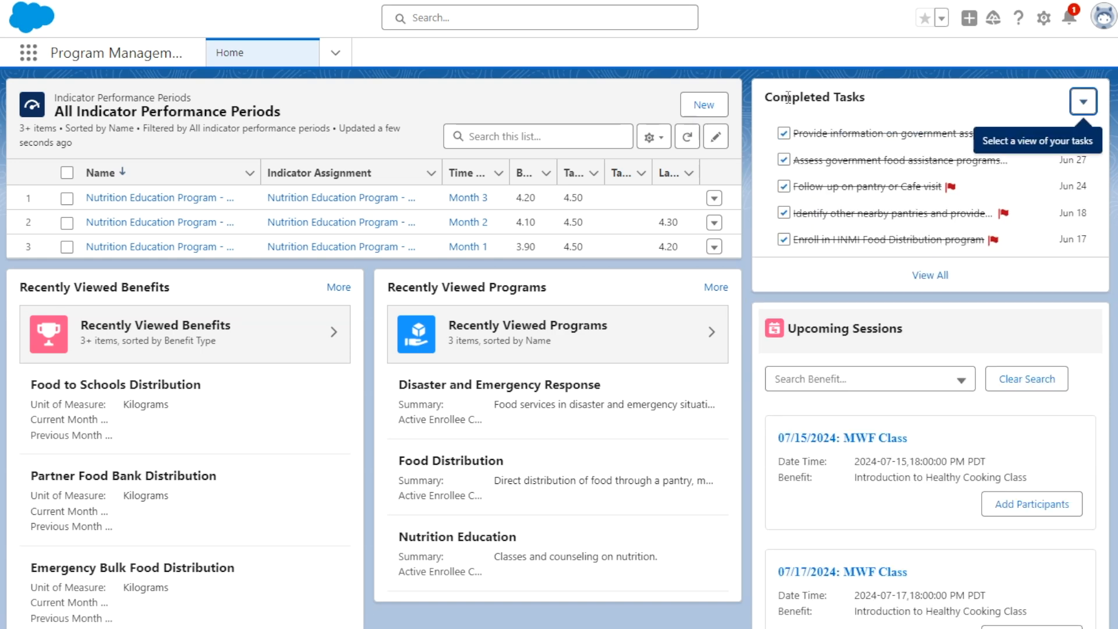
# - Check the upcoming sessions on the home page and open the Nutrition Education program from the recently viewed programs
pyautogui.scroll(-3, 741, 288)
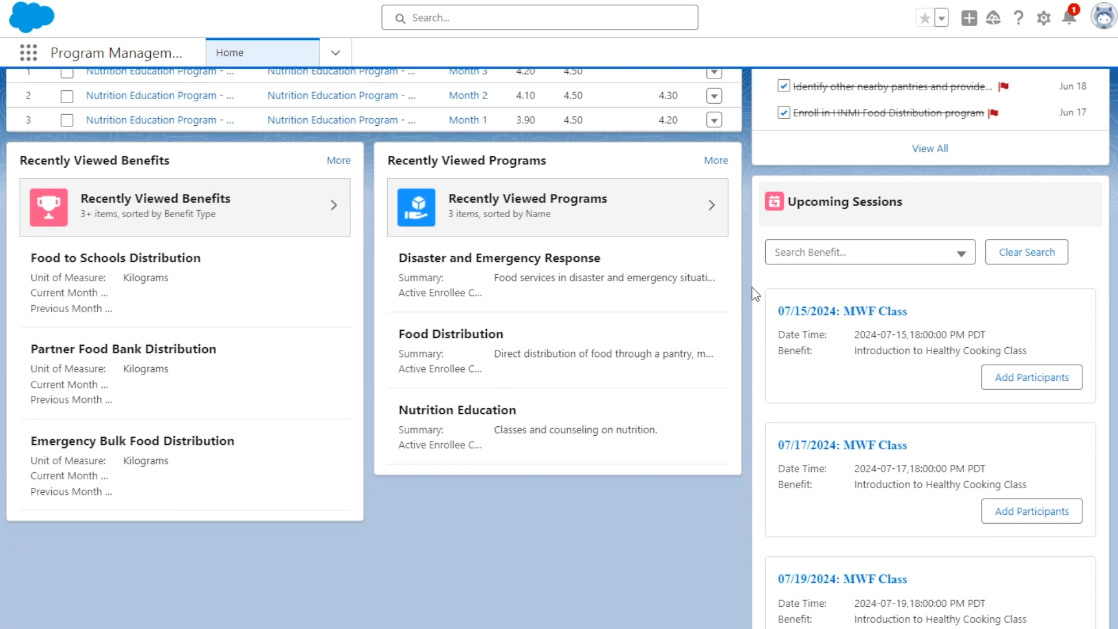
pyautogui.scroll(1, 769, 268)
pyautogui.scroll(3, 757, 268)
pyautogui.scroll(-3, 763, 338)
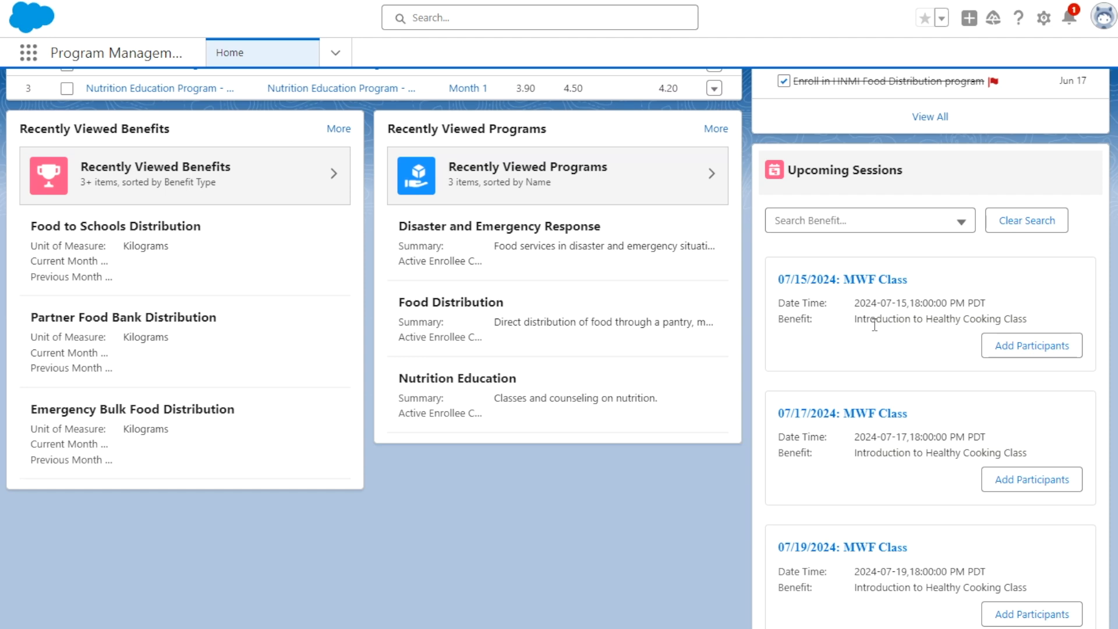
pyautogui.scroll(3, 541, 248)
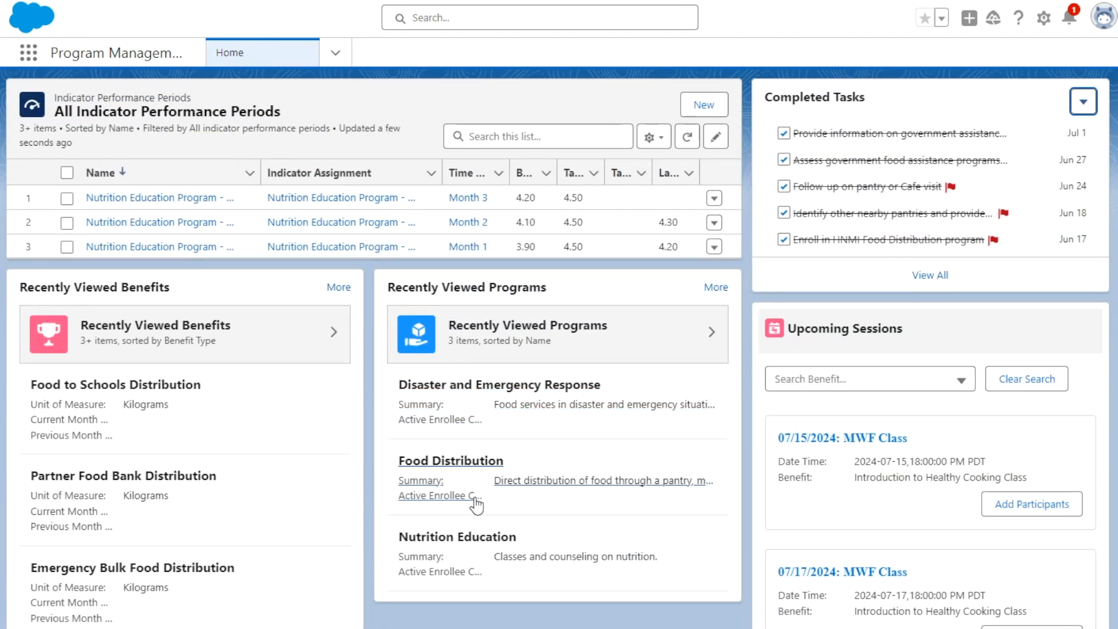
pyautogui.click(464, 539)
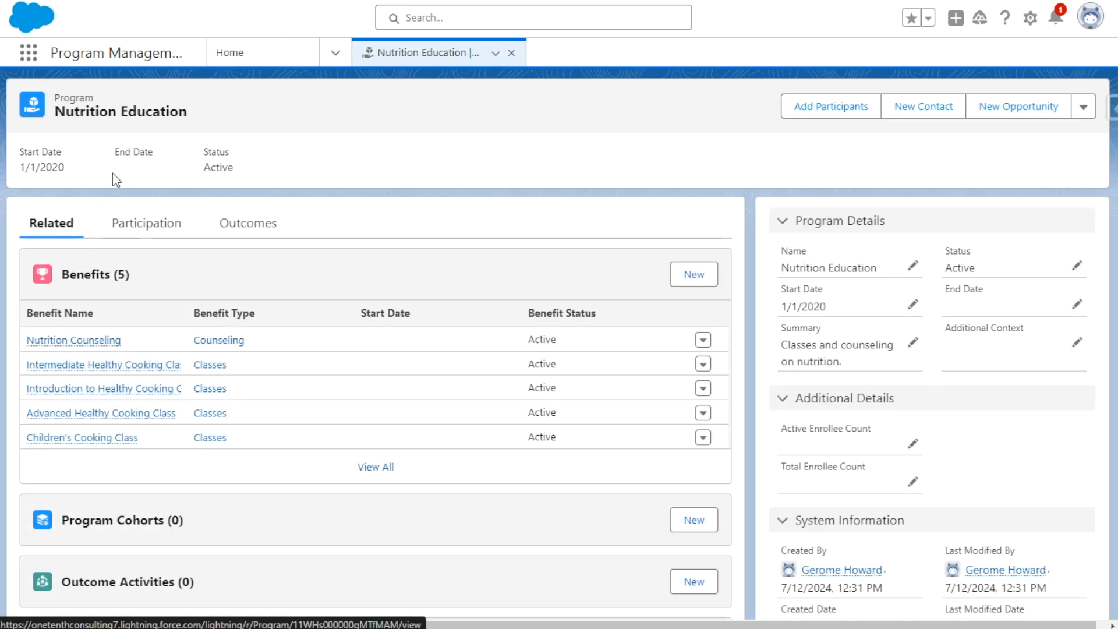
# - Create a program cohort for Nutrition Education named "Summer 2024 Class" with status Planned and start date 7/22/2024
pyautogui.scroll(-1, 134, 233)
pyautogui.scroll(1, 145, 257)
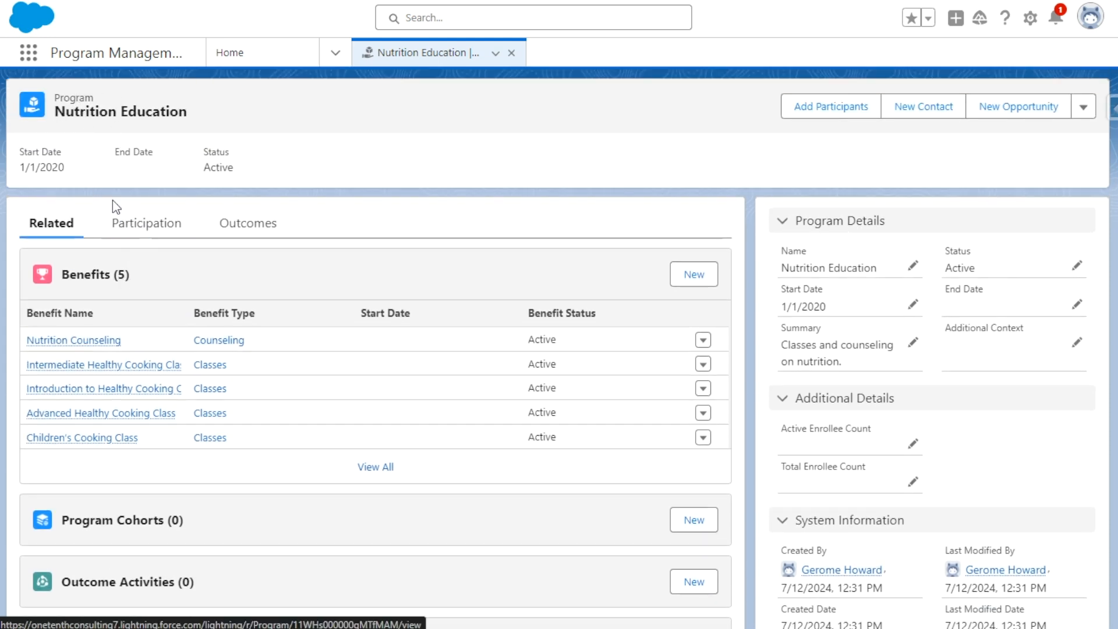
pyautogui.scroll(-2, 114, 204)
pyautogui.scroll(1, 52, 151)
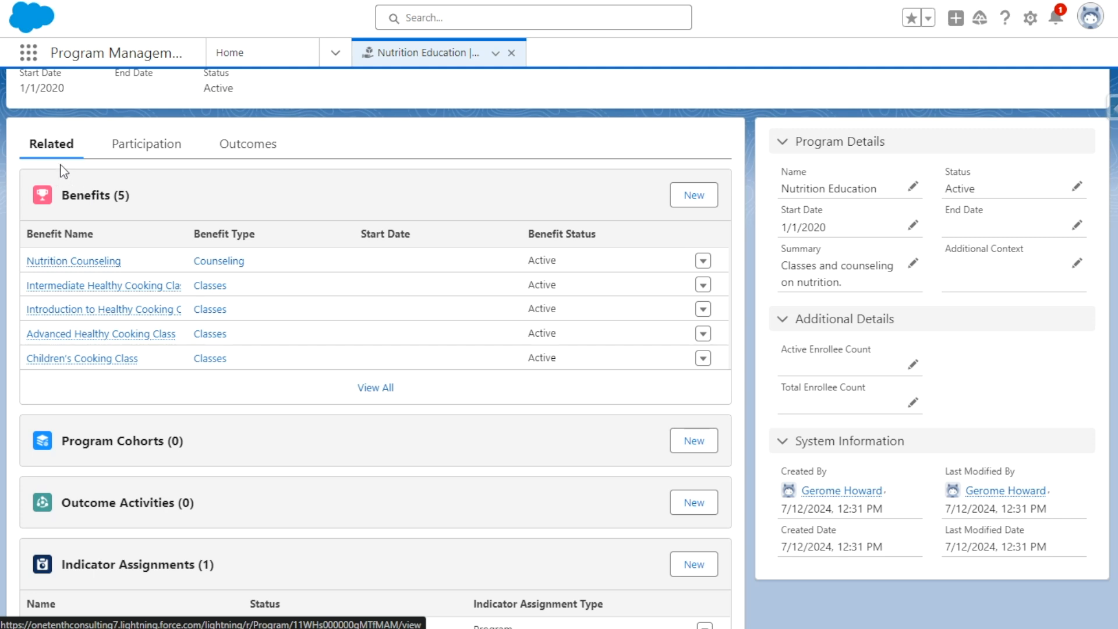
pyautogui.scroll(-1, 124, 411)
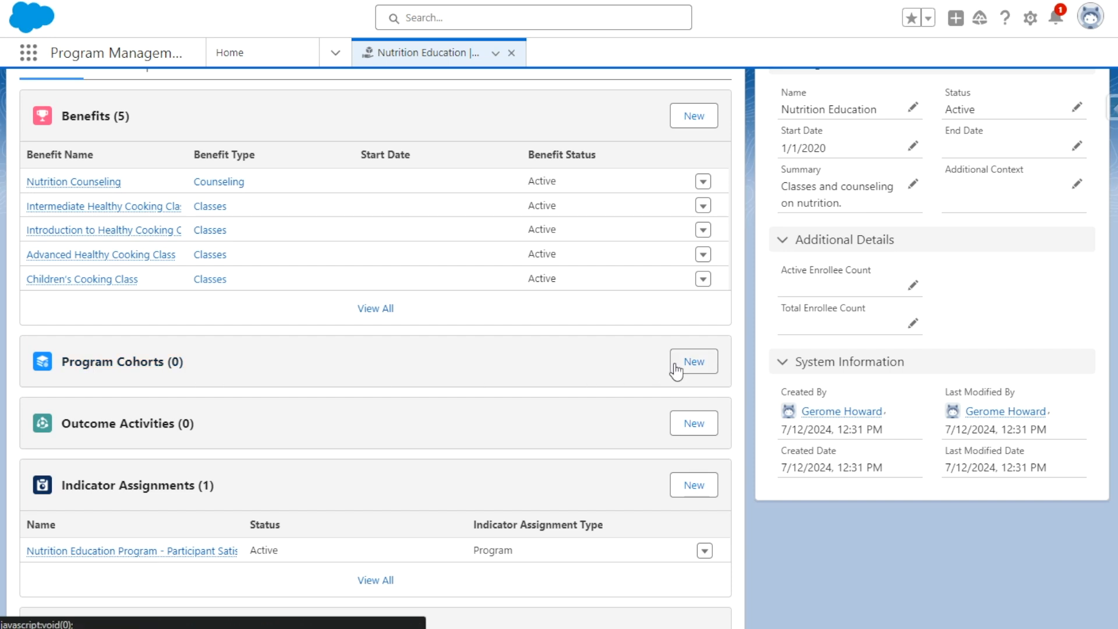
pyautogui.click(692, 361)
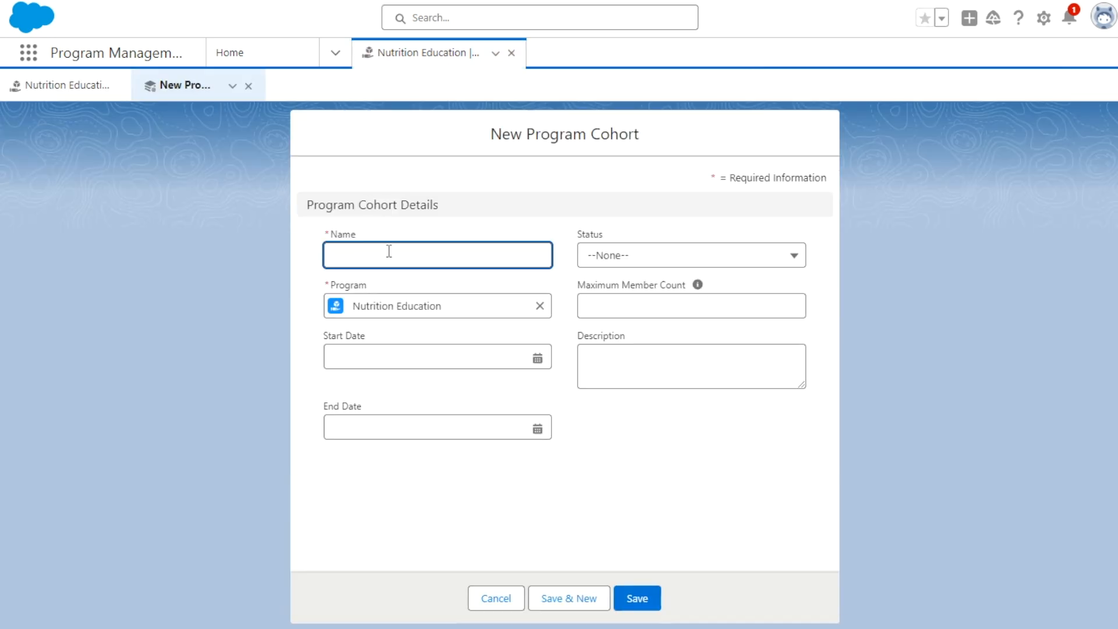
pyautogui.write('Summer 2024 Class')
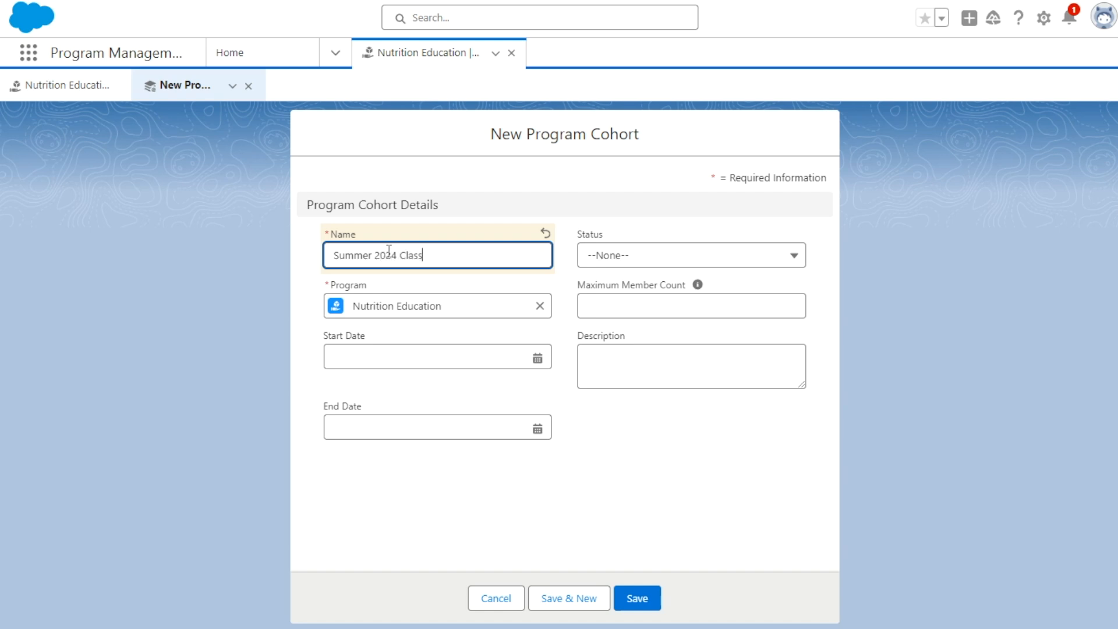
pyautogui.click(603, 260)
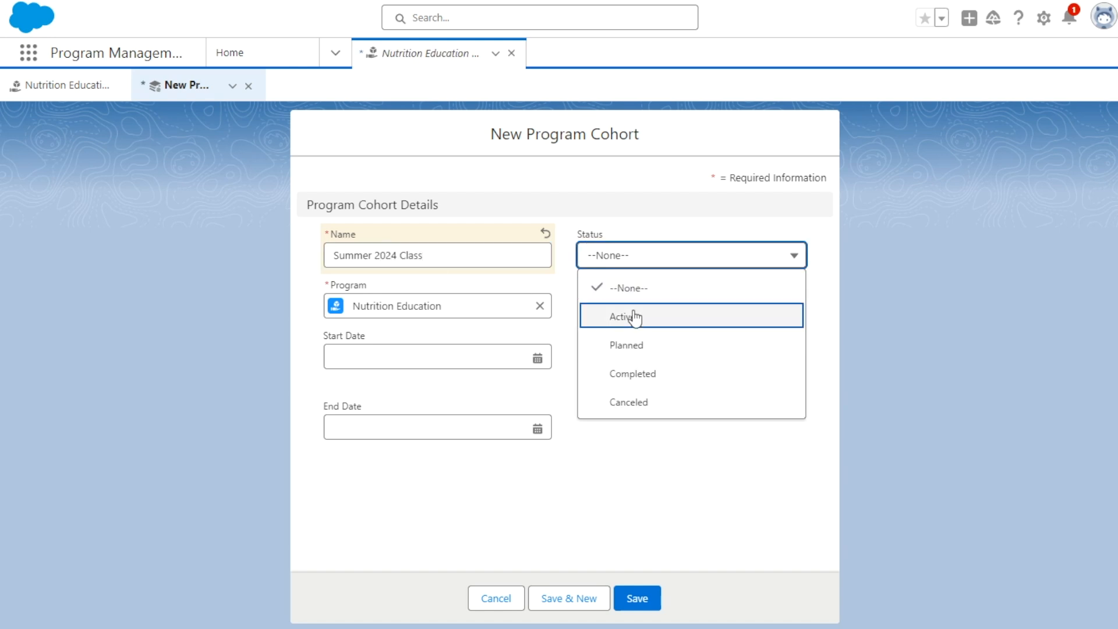
pyautogui.click(649, 345)
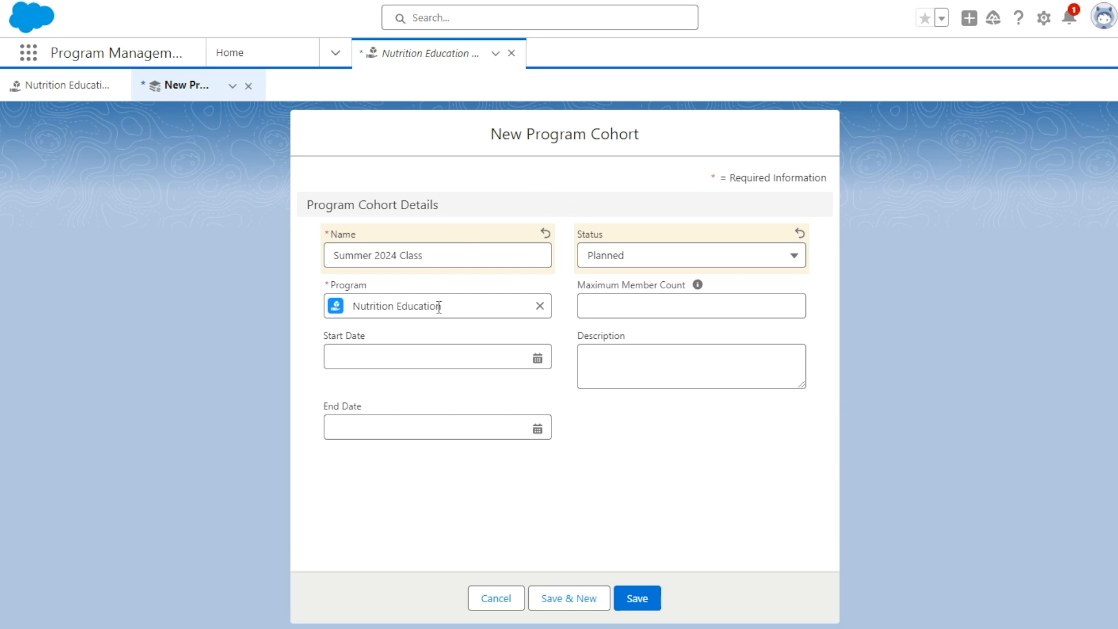
pyautogui.click(429, 353)
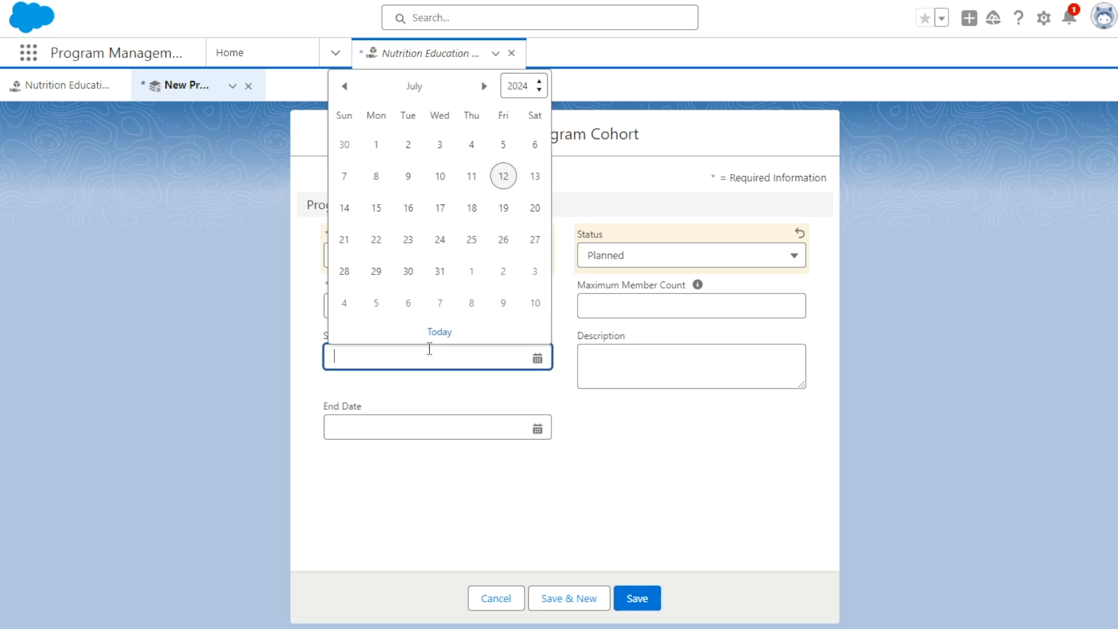
pyautogui.click(376, 239)
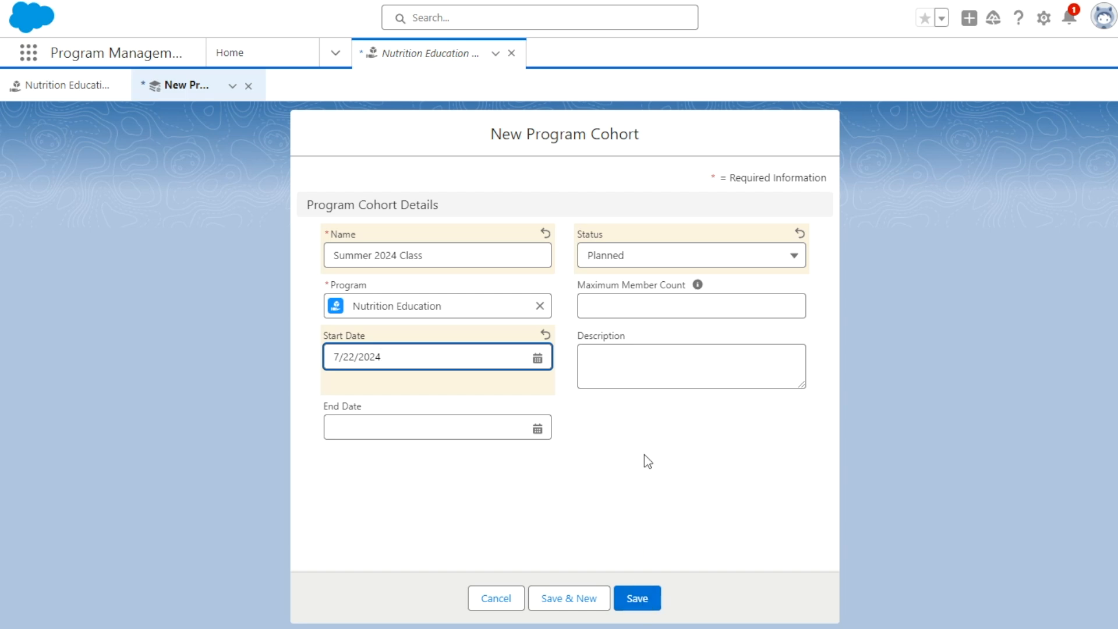
pyautogui.click(638, 599)
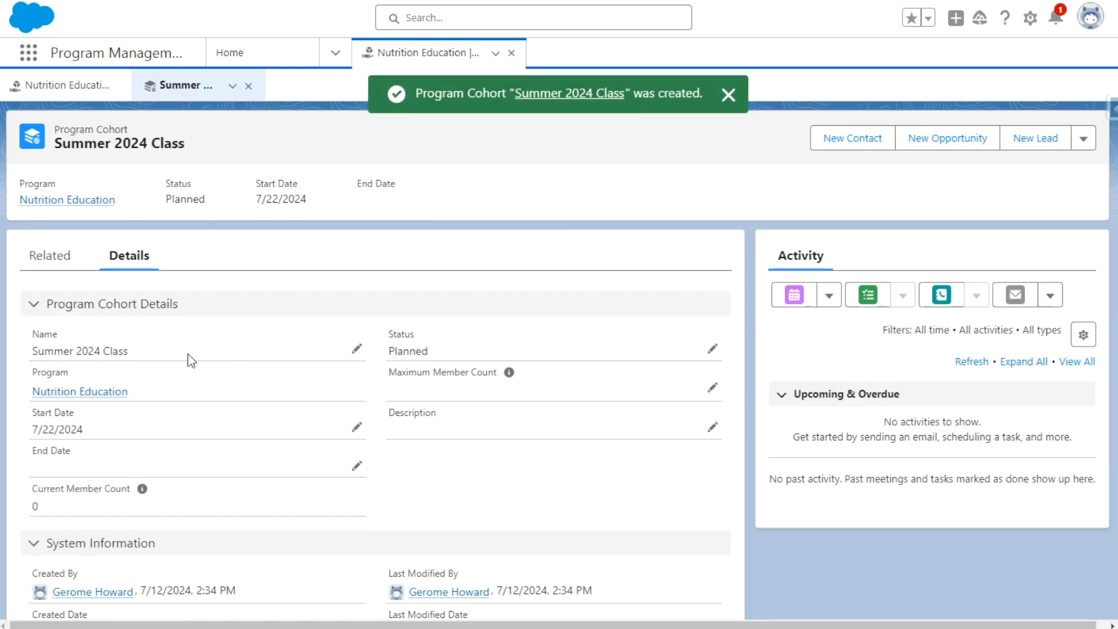
# - Add the recent Nutrition Education program enrollment as a member of the Summer 2024 Class cohort
pyautogui.scroll(-1, 192, 364)
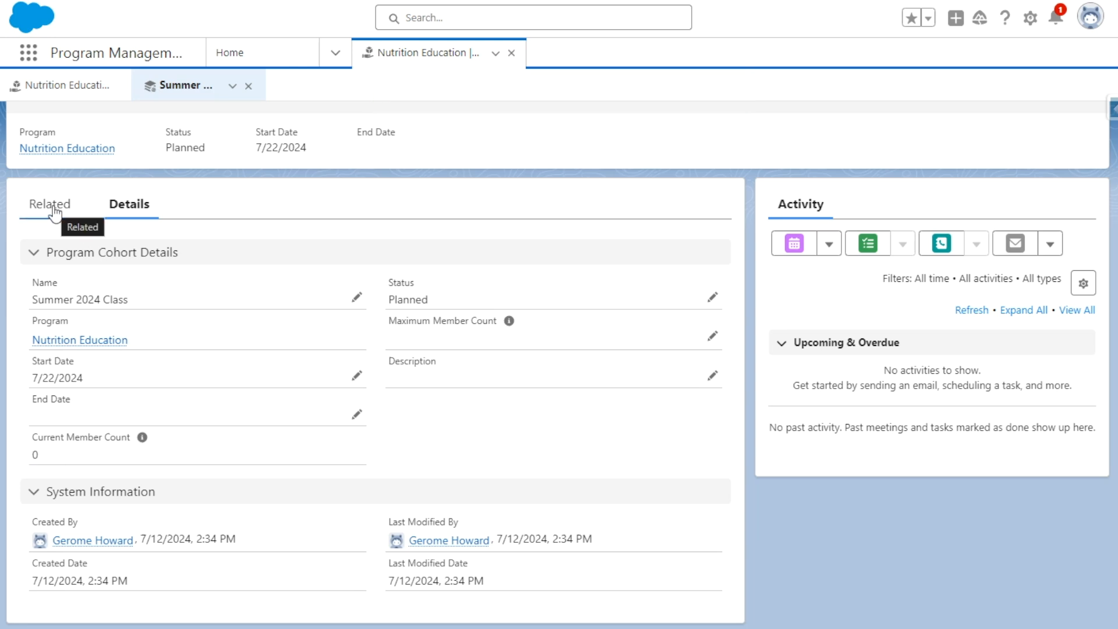
pyautogui.click(81, 217)
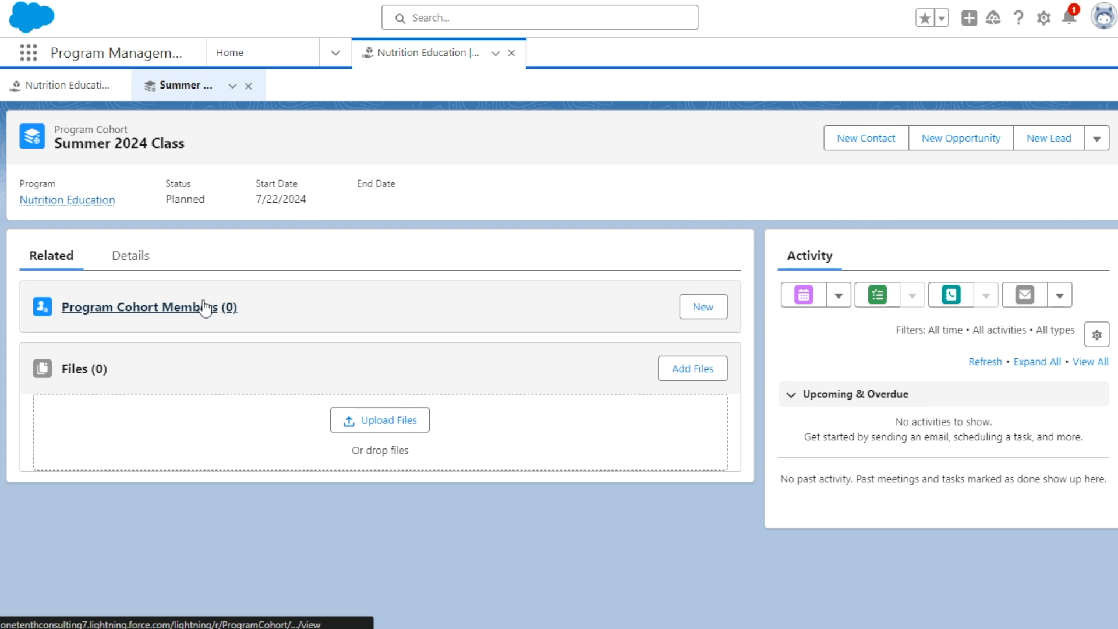
pyautogui.click(704, 306)
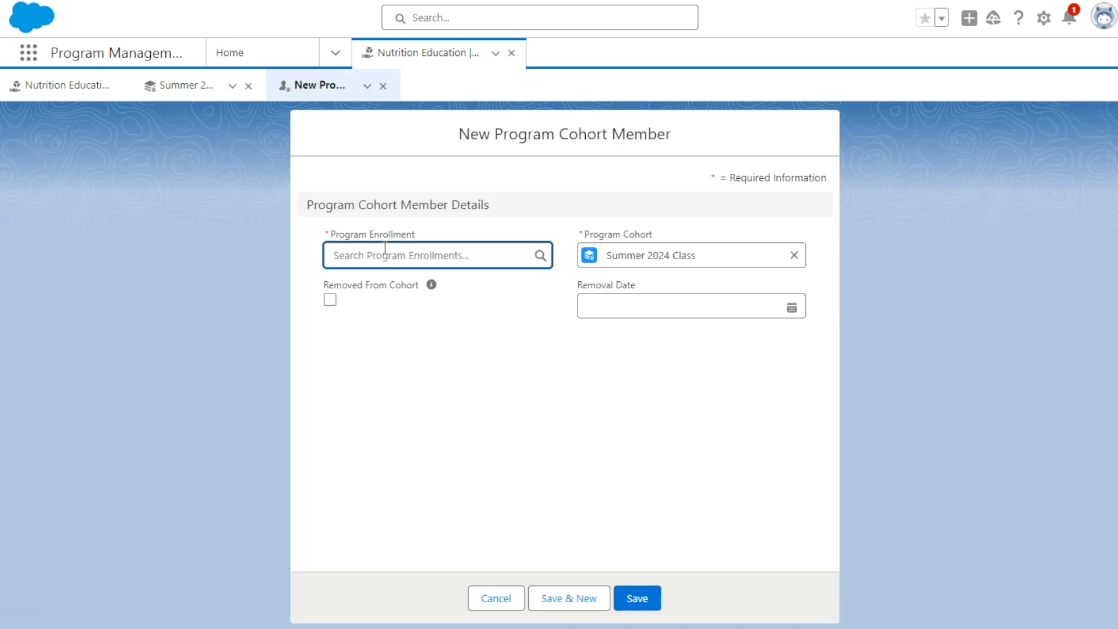
pyautogui.click(381, 256)
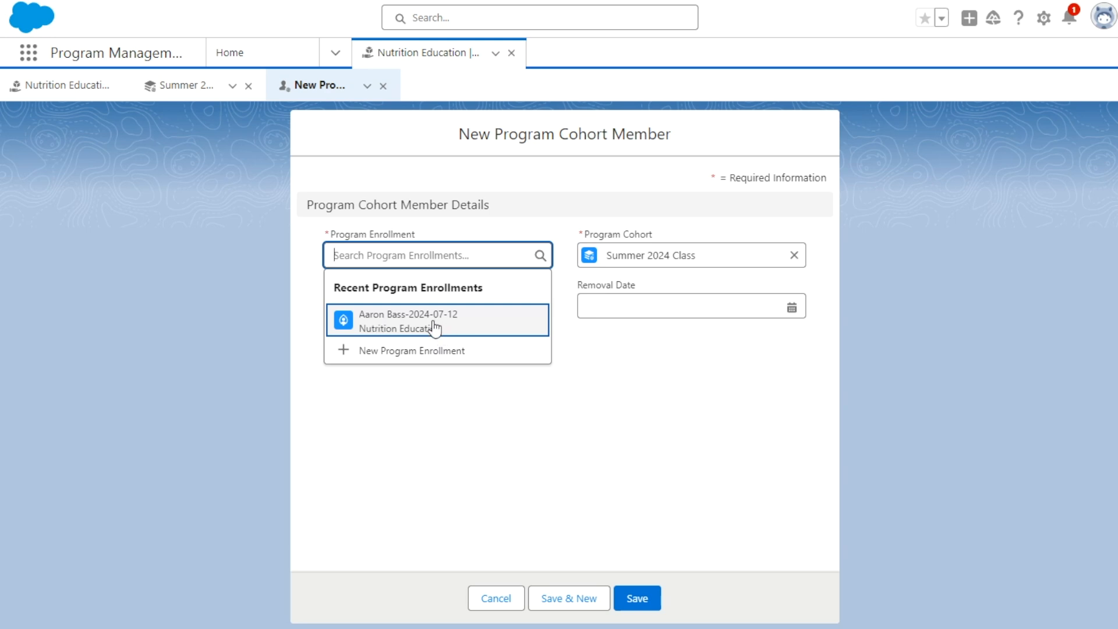
pyautogui.click(366, 330)
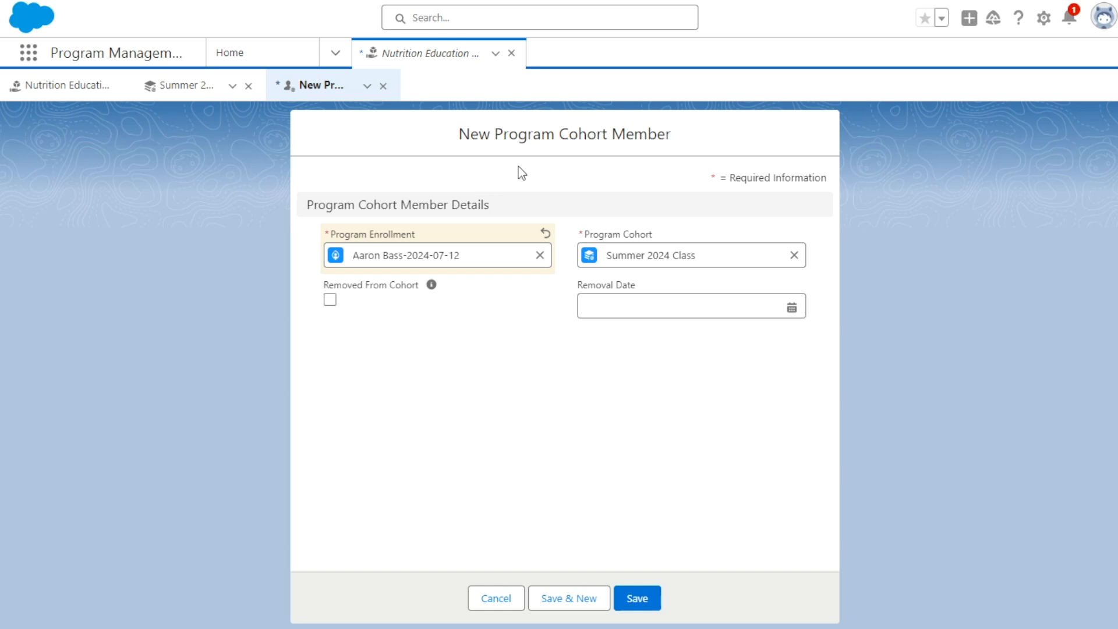
pyautogui.click(641, 597)
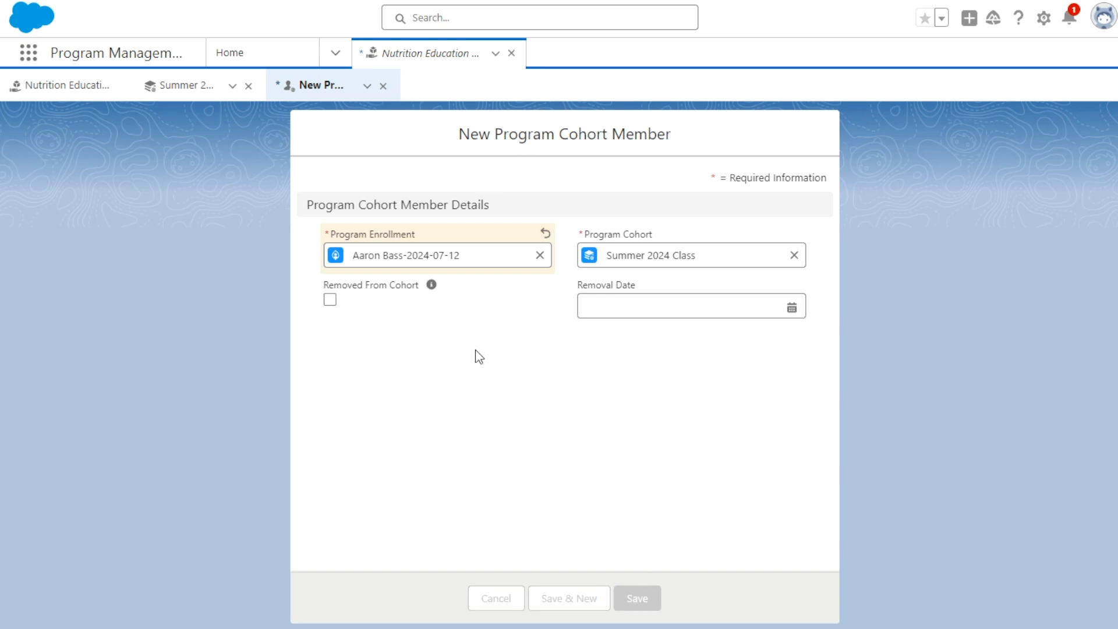
# - Check the Summer 2024 Class cohort's related members and its Current Member Count, including that field's help text
pyautogui.click(181, 86)
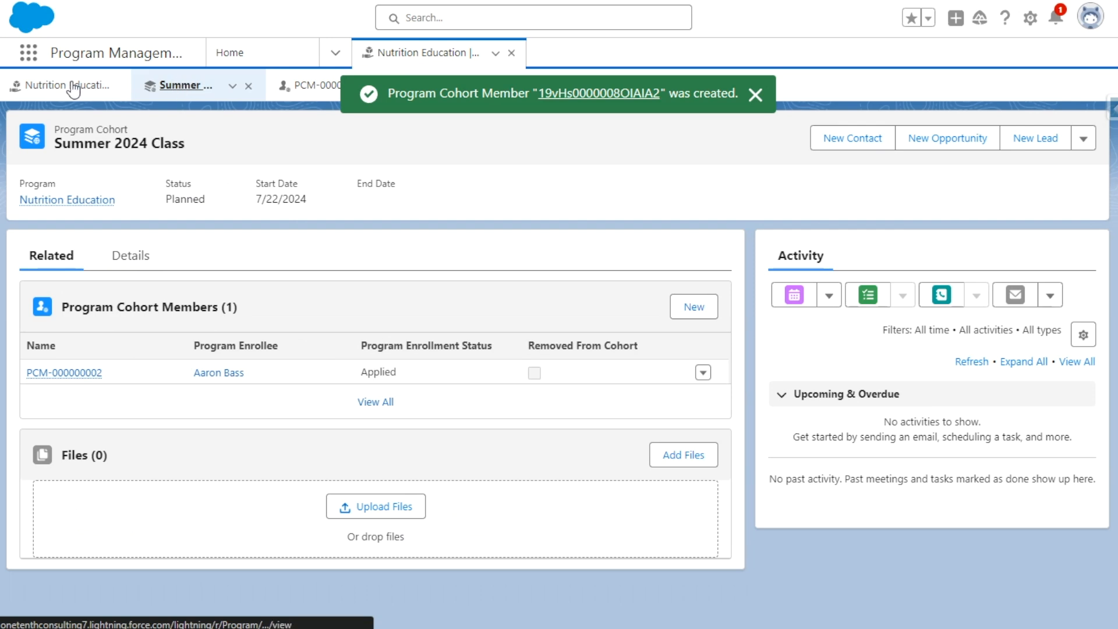
pyautogui.click(119, 256)
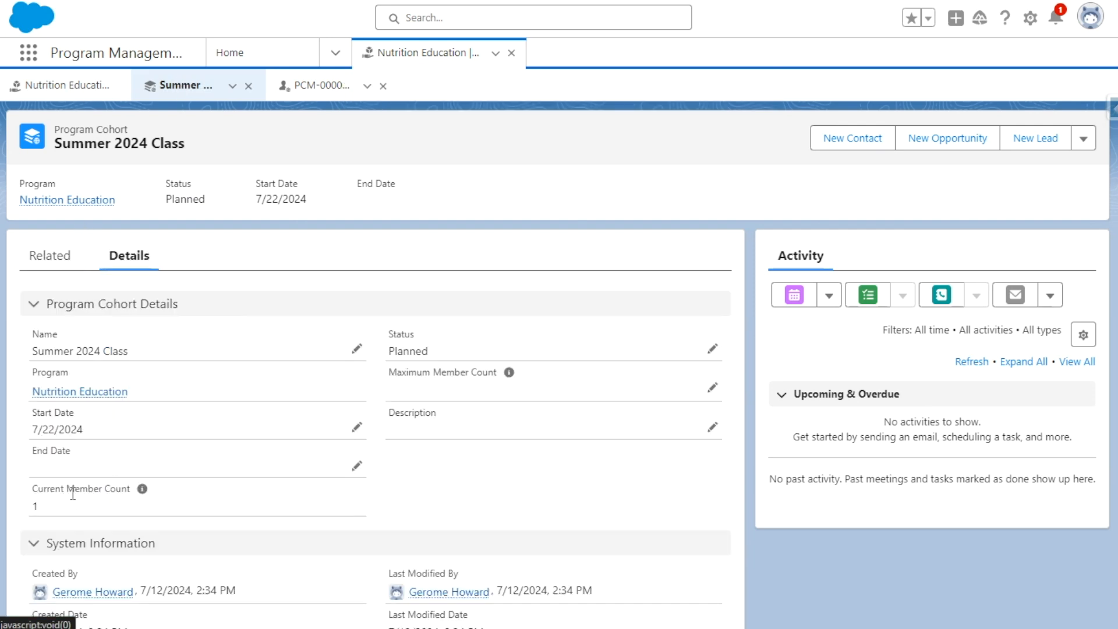
pyautogui.moveTo(142, 493)
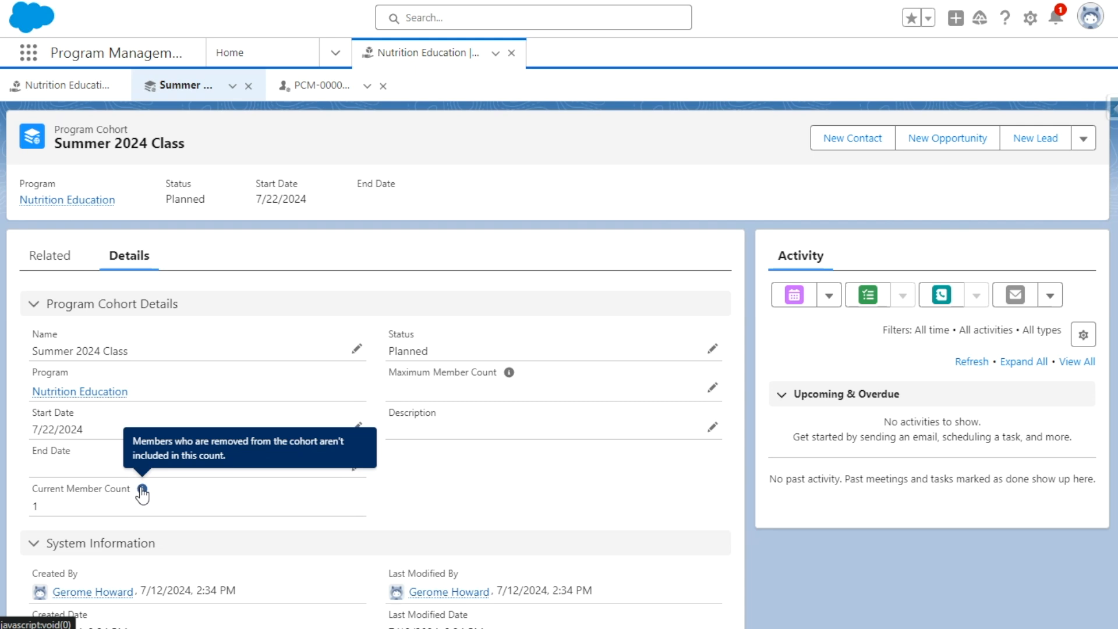
pyautogui.click(64, 263)
pyautogui.click(120, 260)
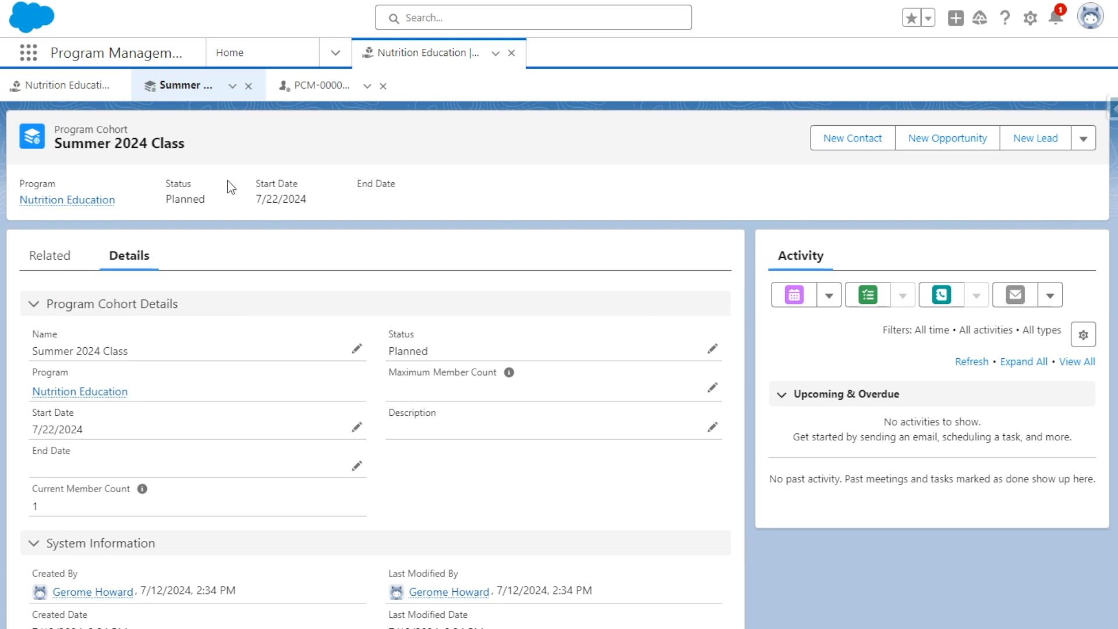
# - Return to the home page and open the 07/15/2024 MWF Class session from the upcoming sessions
pyautogui.click(242, 51)
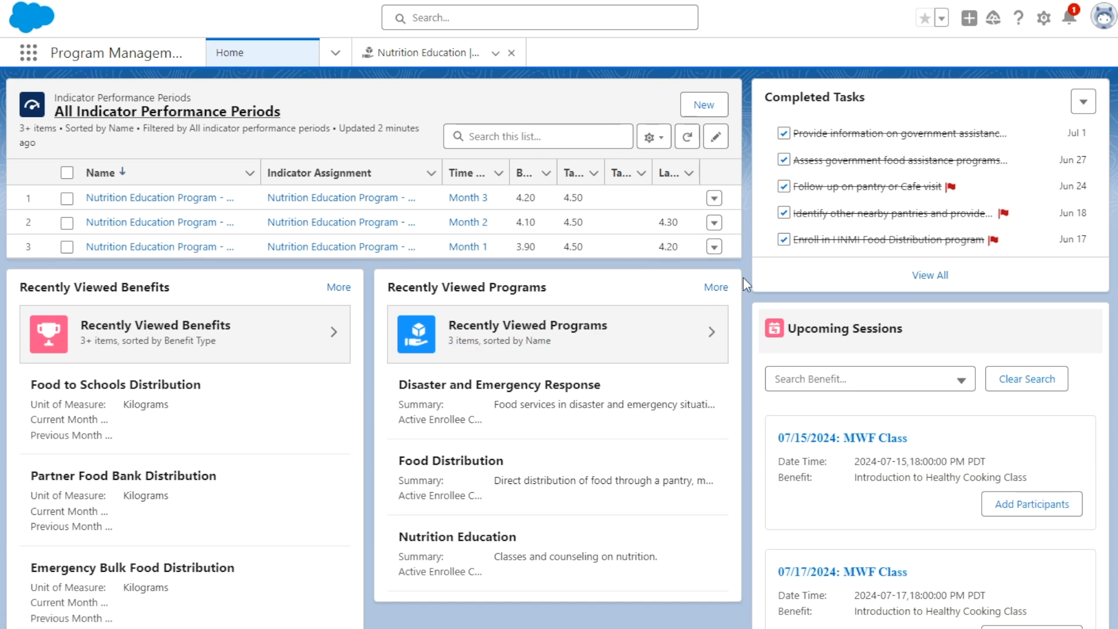
pyautogui.scroll(-1, 768, 345)
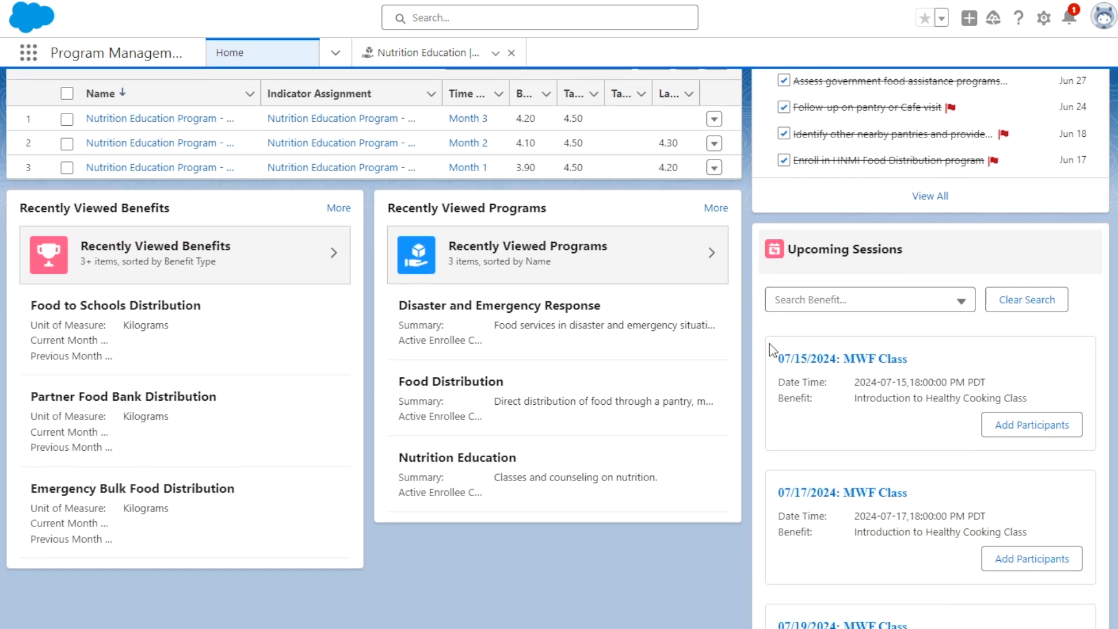
pyautogui.click(833, 362)
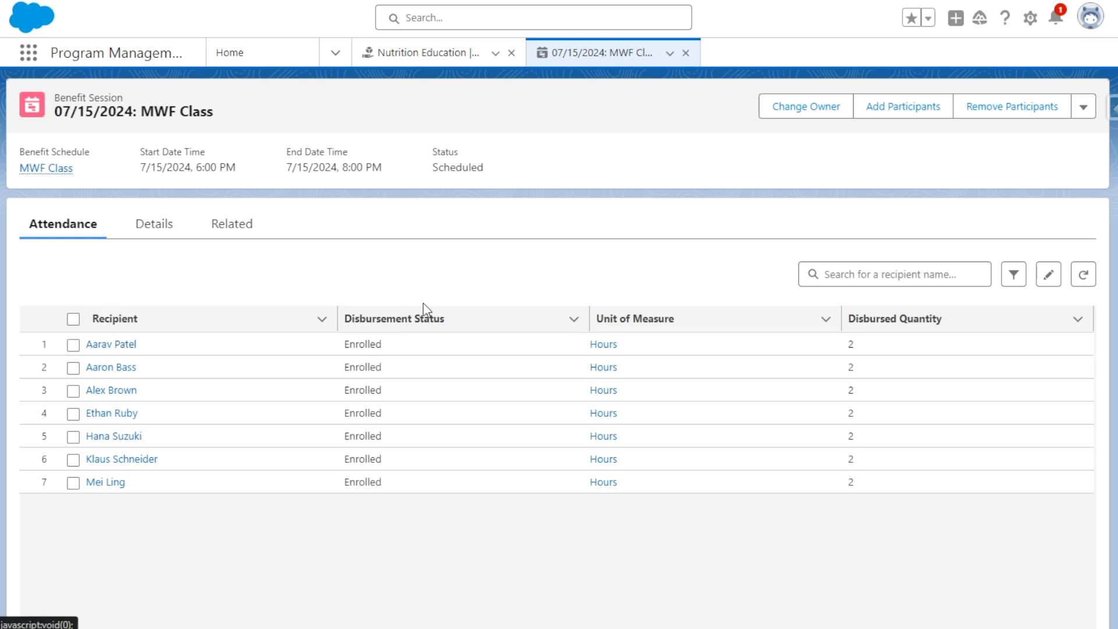
# - Add the first listed person from Accounts as a participant of the 07/15/2024 MWF Class session
pyautogui.click(898, 113)
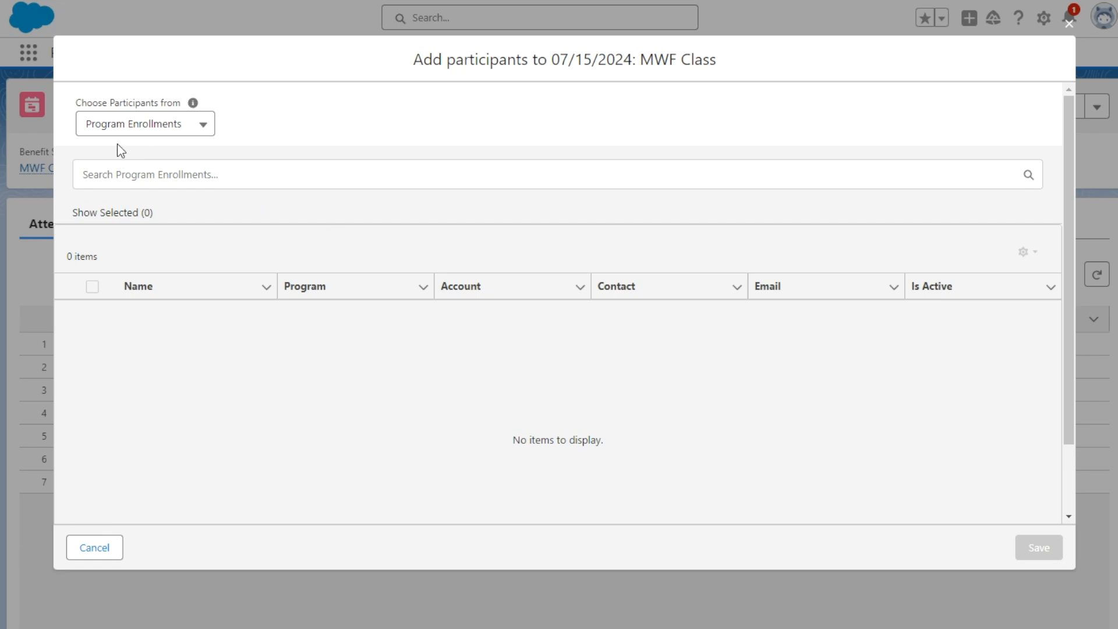
pyautogui.click(148, 130)
pyautogui.click(142, 185)
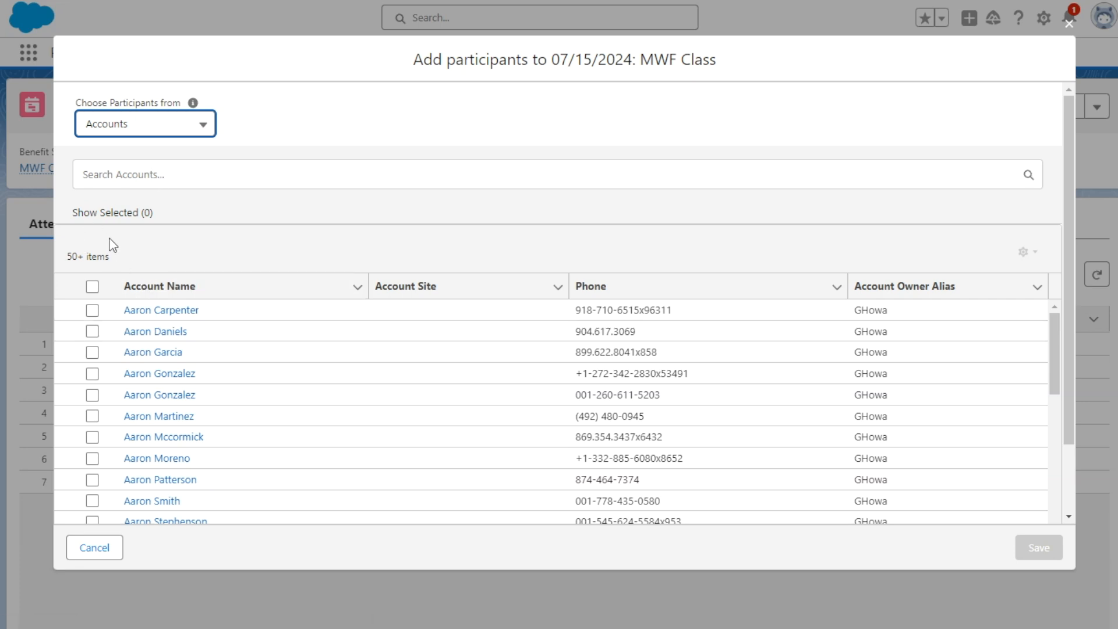
pyautogui.click(93, 313)
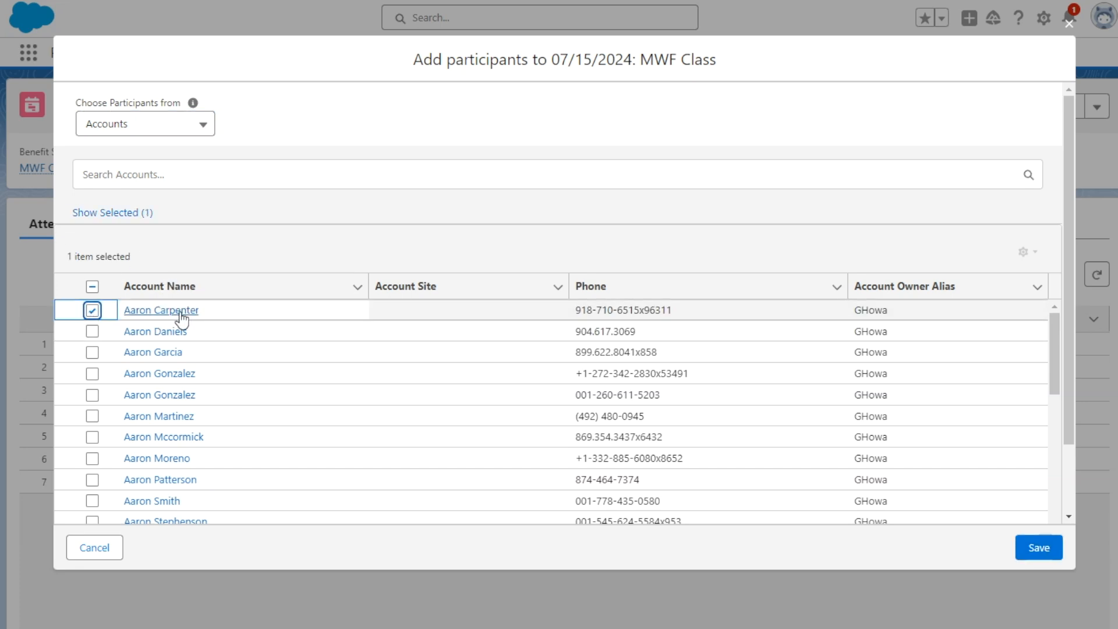
pyautogui.click(1030, 550)
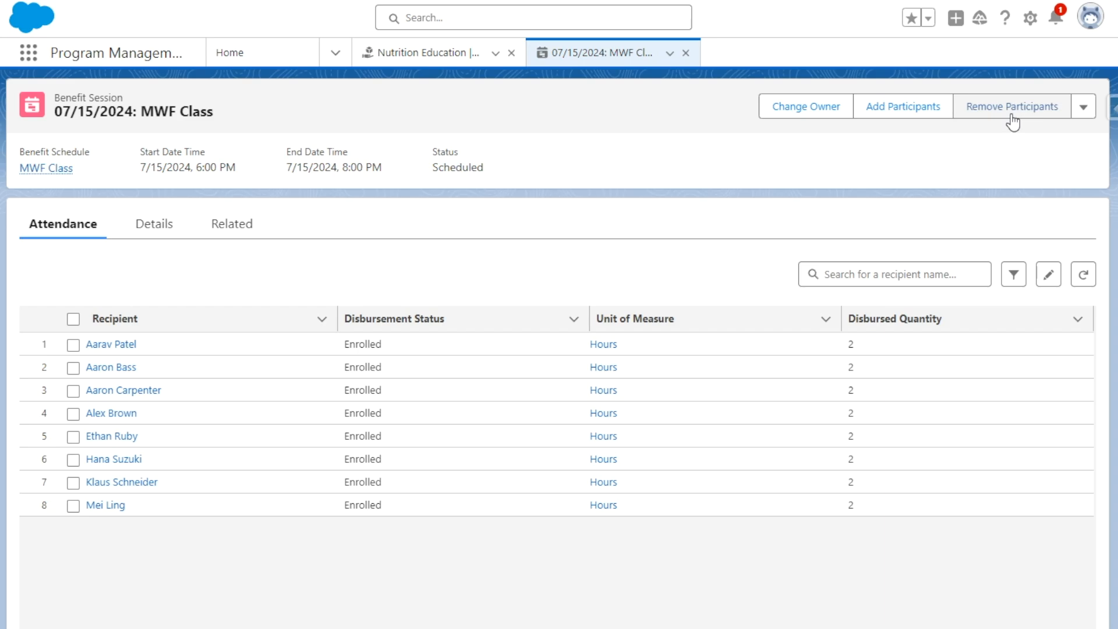
# - Try out selecting a participant for removal from this session only, and cancel the removal
pyautogui.click(1011, 109)
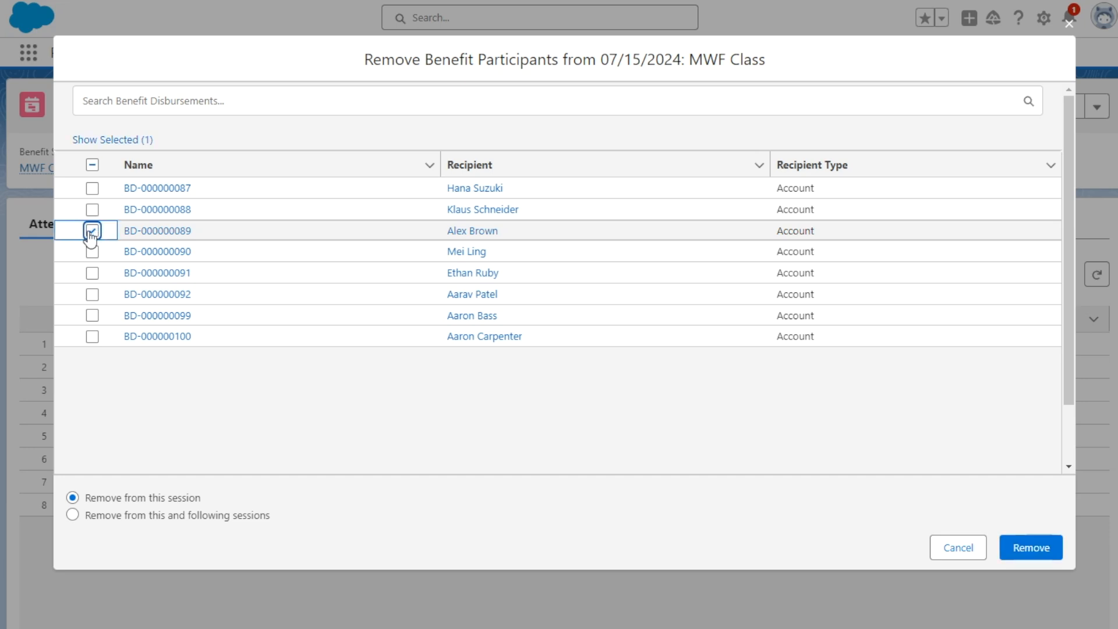
pyautogui.click(92, 165)
pyautogui.click(92, 165)
pyautogui.click(92, 165)
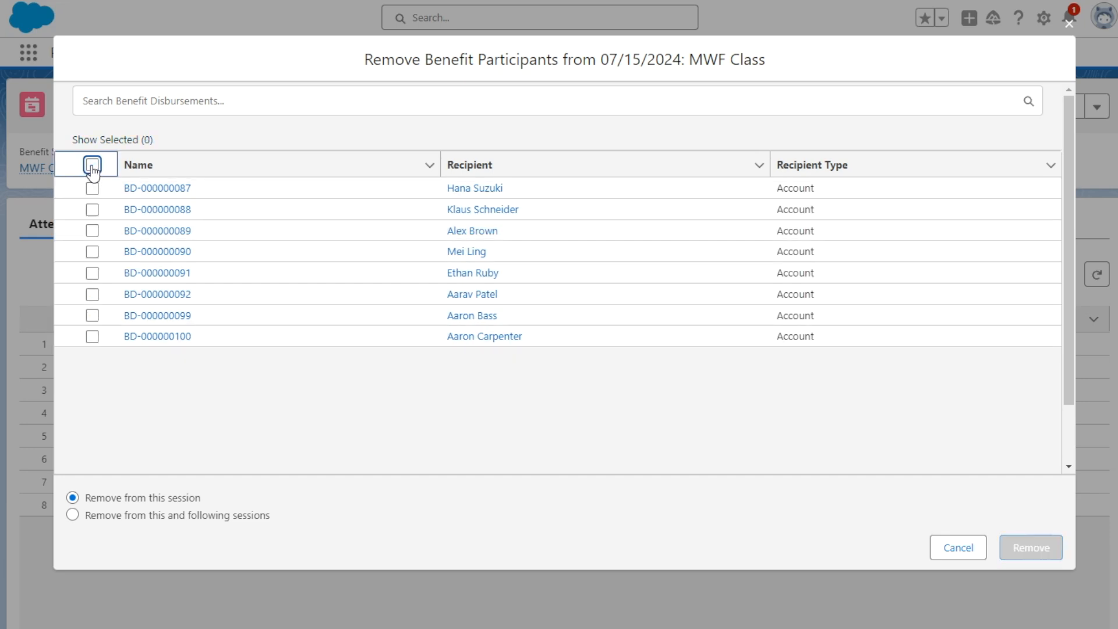
pyautogui.click(92, 252)
pyautogui.click(127, 496)
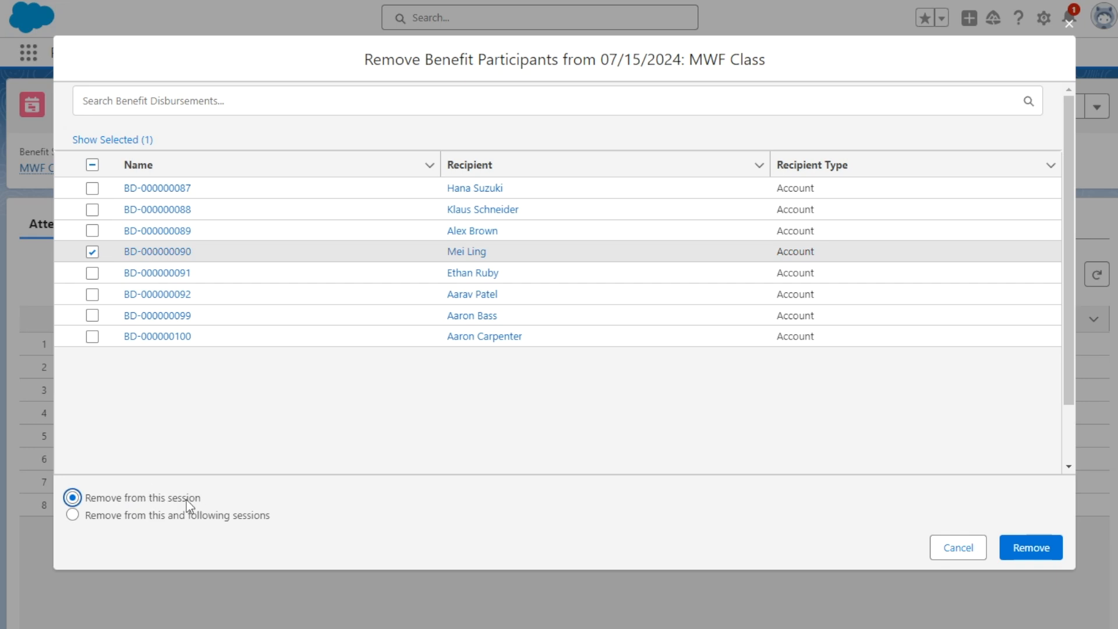
pyautogui.click(959, 547)
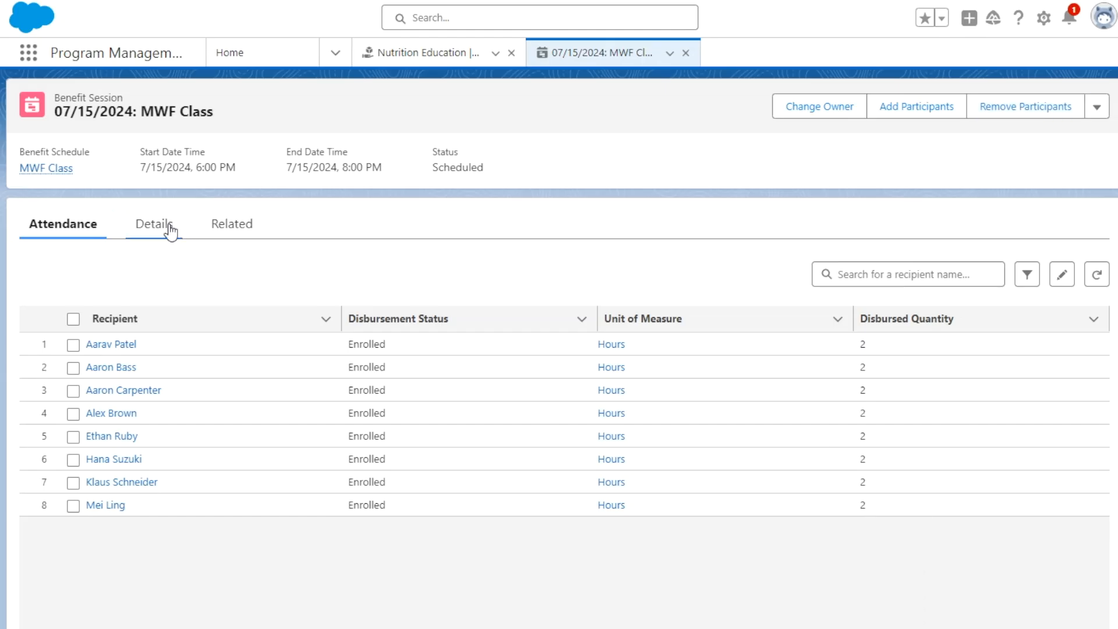
# - Glance at the session's details and open the newly added participant's account from the recently viewed accounts
pyautogui.click(153, 225)
pyautogui.click(74, 225)
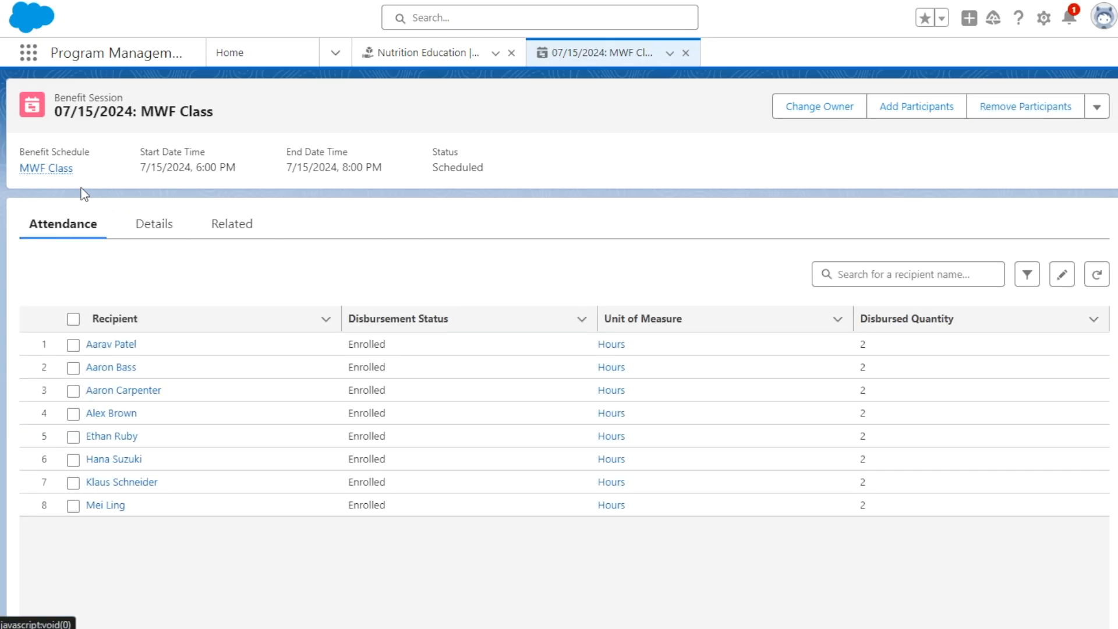
pyautogui.click(280, 61)
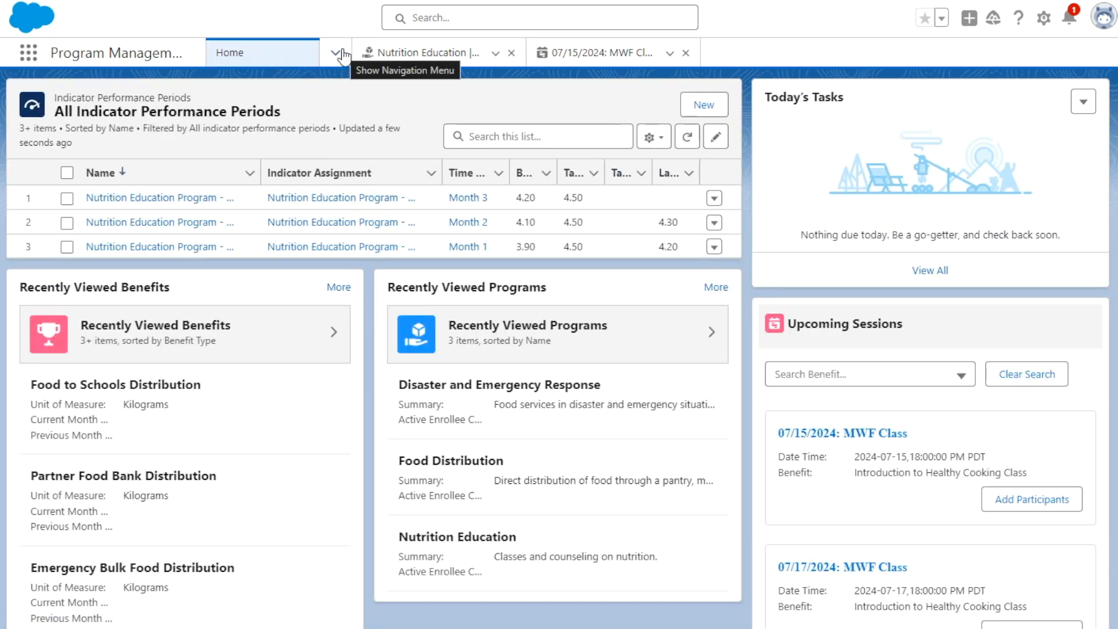
pyautogui.click(342, 54)
pyautogui.click(334, 53)
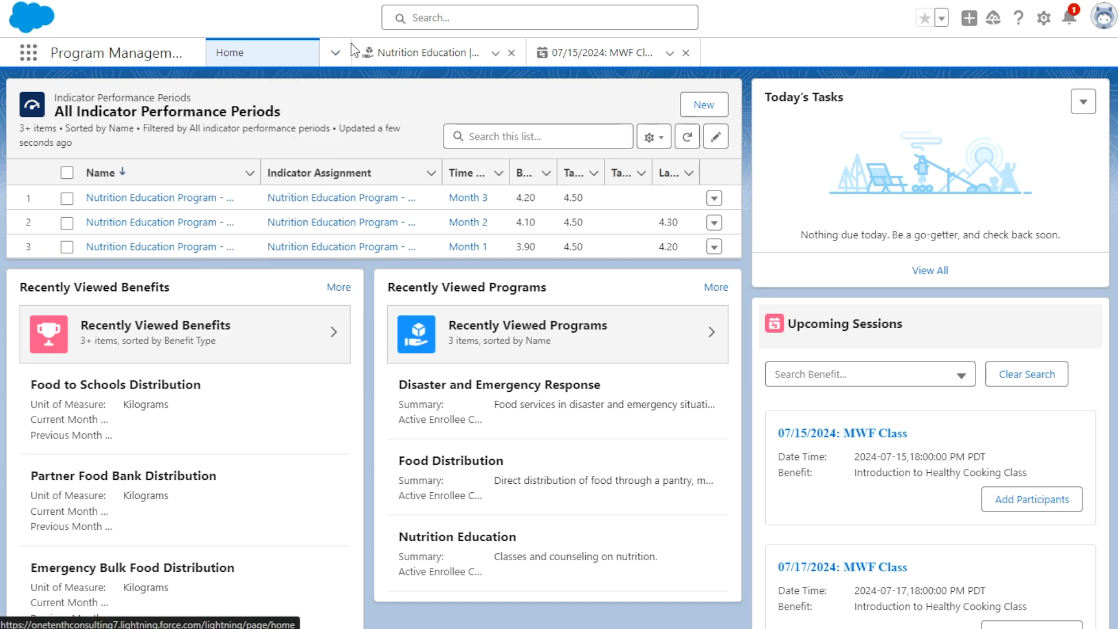
pyautogui.click(339, 54)
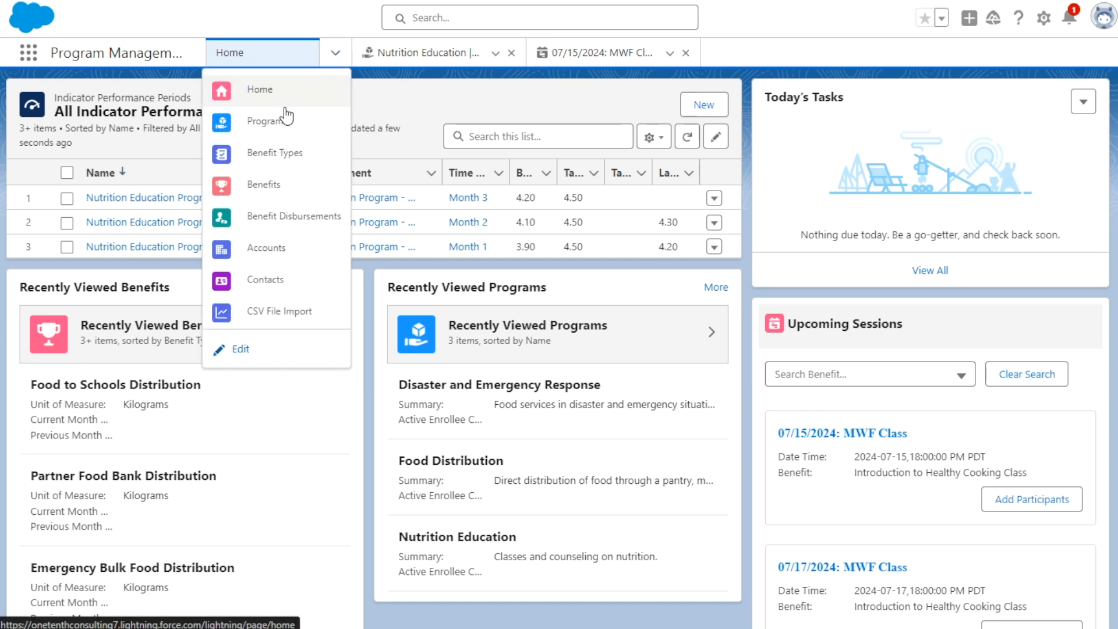
pyautogui.click(277, 247)
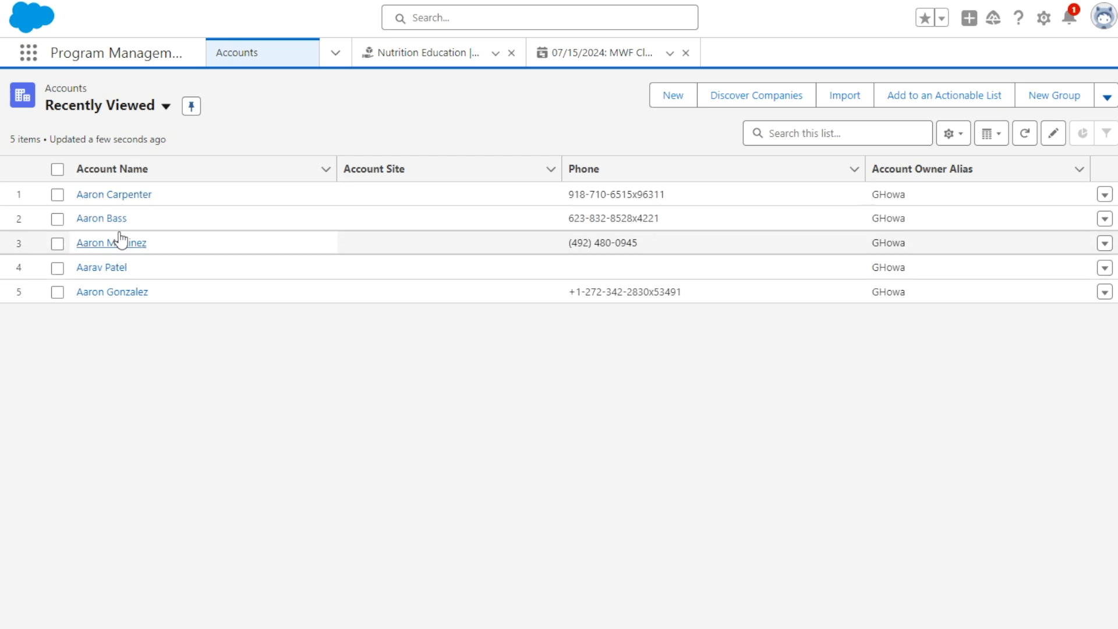
pyautogui.click(121, 196)
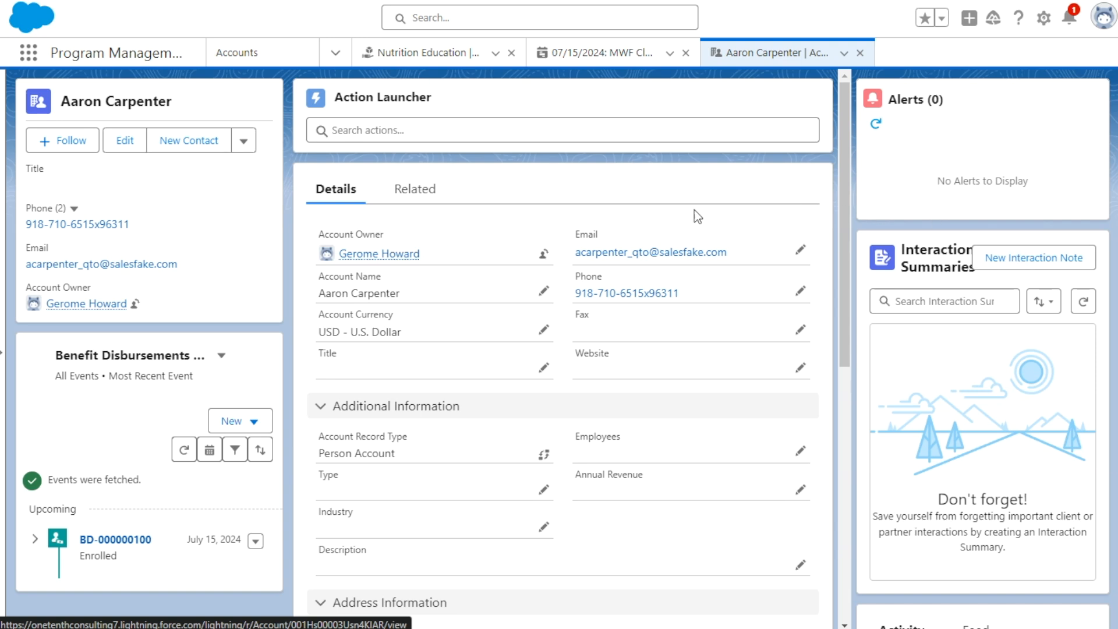
# - Start a new interaction note for the account and look over its Notes, Attach Documents and Next Steps fields
pyautogui.click(1019, 266)
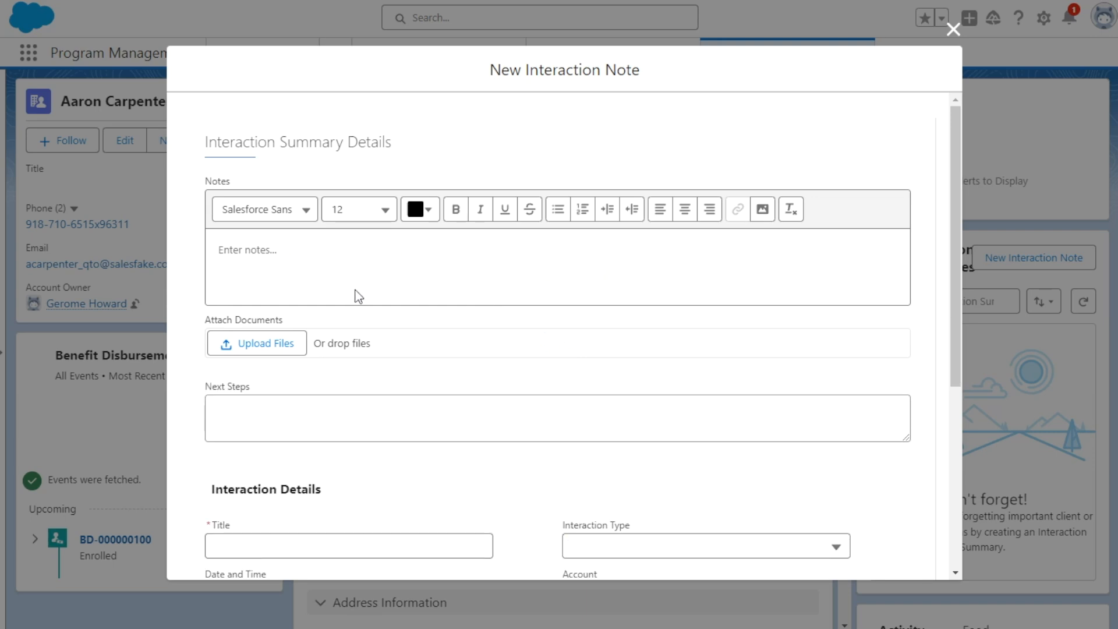
pyautogui.scroll(-5, 200, 200)
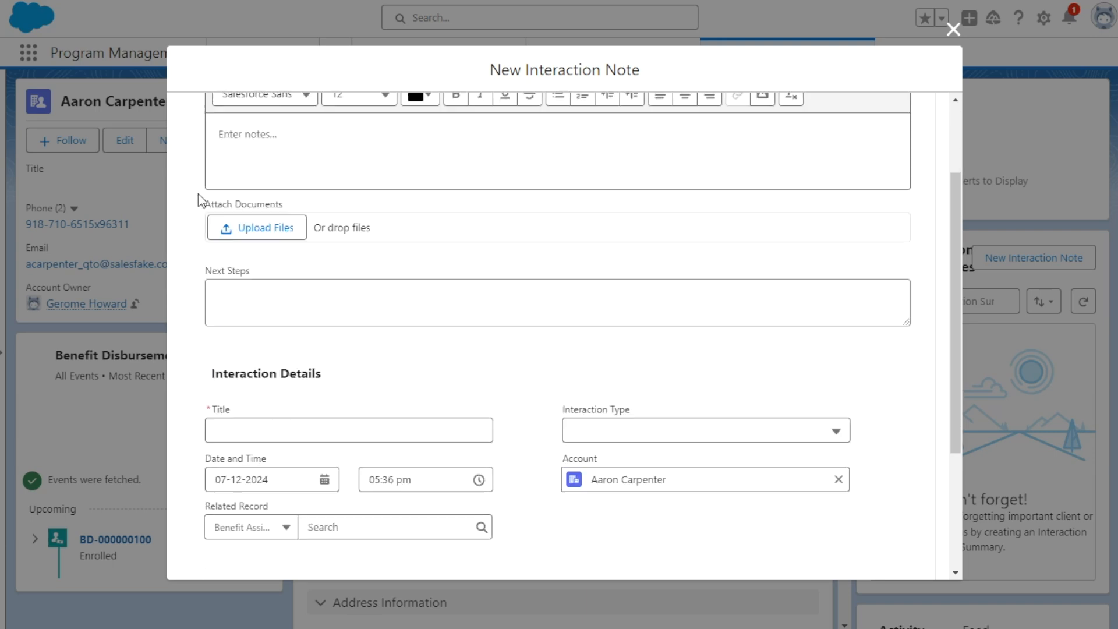
pyautogui.scroll(5, 198, 205)
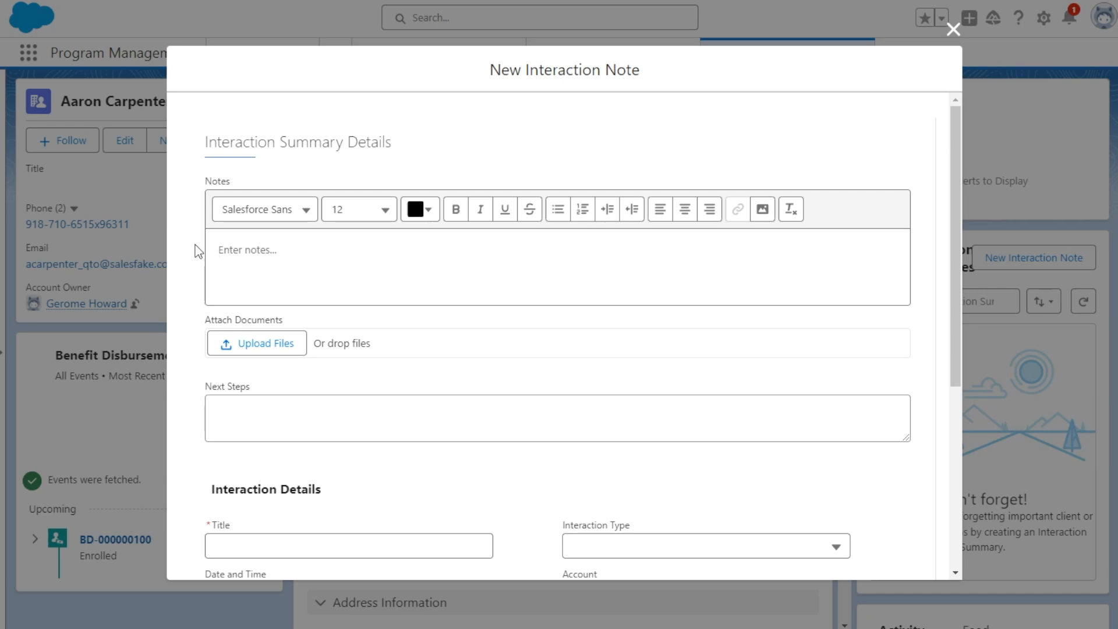
pyautogui.click(258, 246)
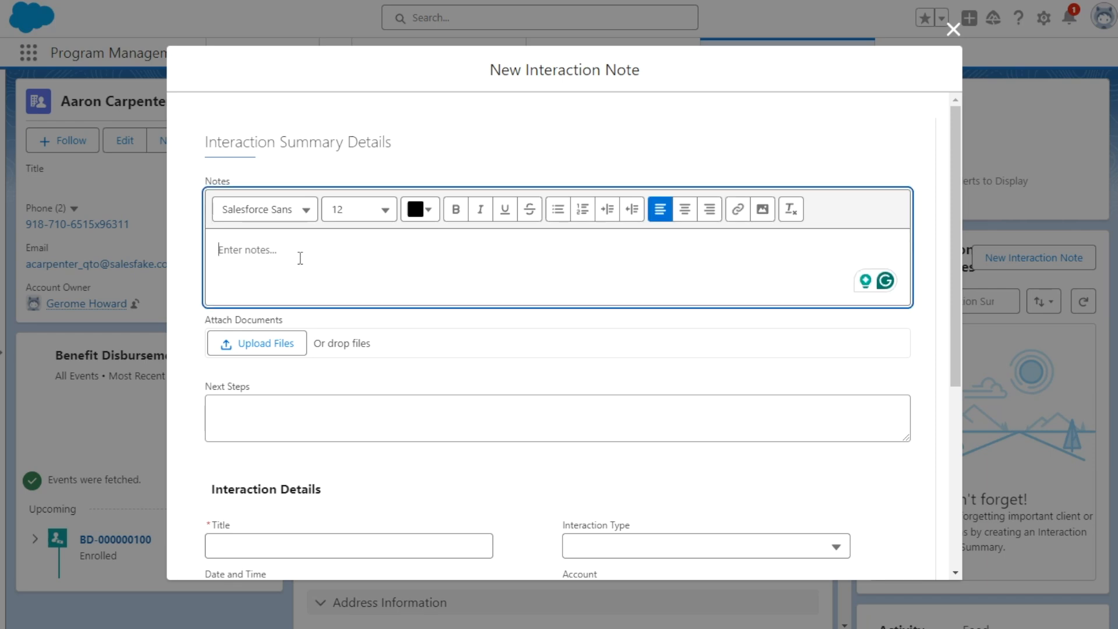
pyautogui.click(181, 258)
pyautogui.scroll(-2, 237, 268)
pyautogui.scroll(1, 237, 184)
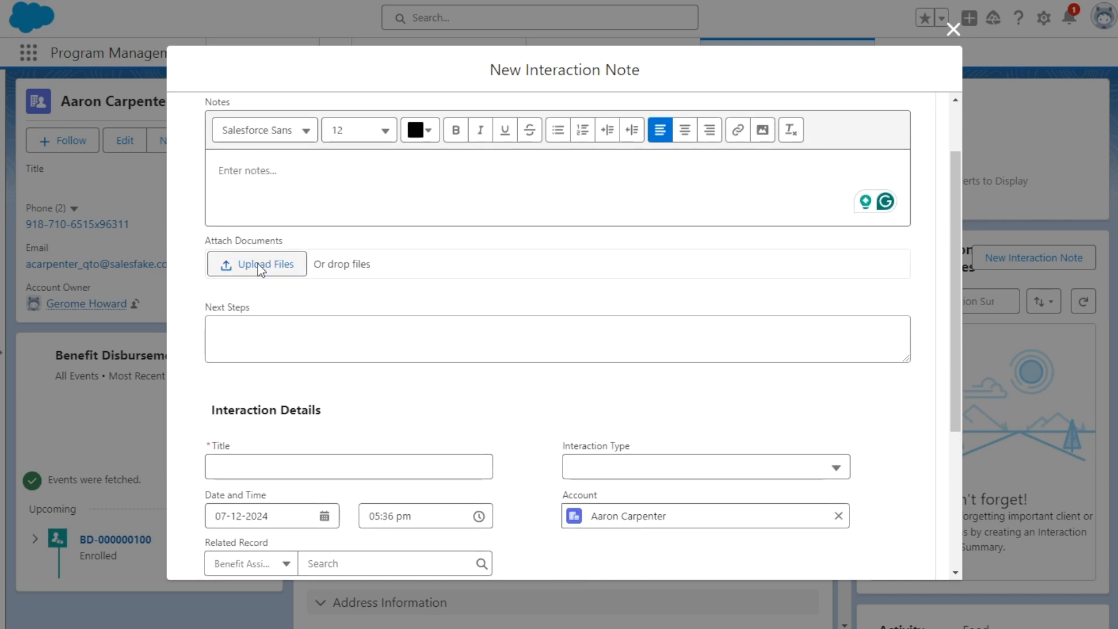
pyautogui.scroll(1, 258, 263)
pyautogui.scroll(-2, 253, 406)
pyautogui.click(269, 262)
pyautogui.scroll(2, 256, 256)
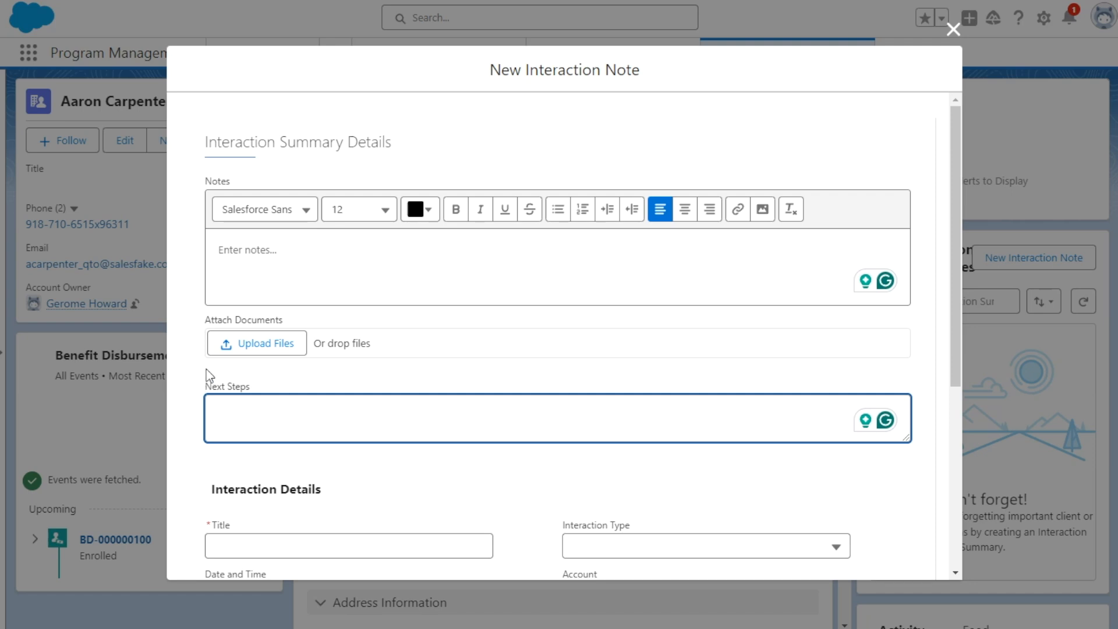
# - Title the interaction note "Meeting Notes" and set its interaction type to Phone Call
pyautogui.scroll(-2, 243, 360)
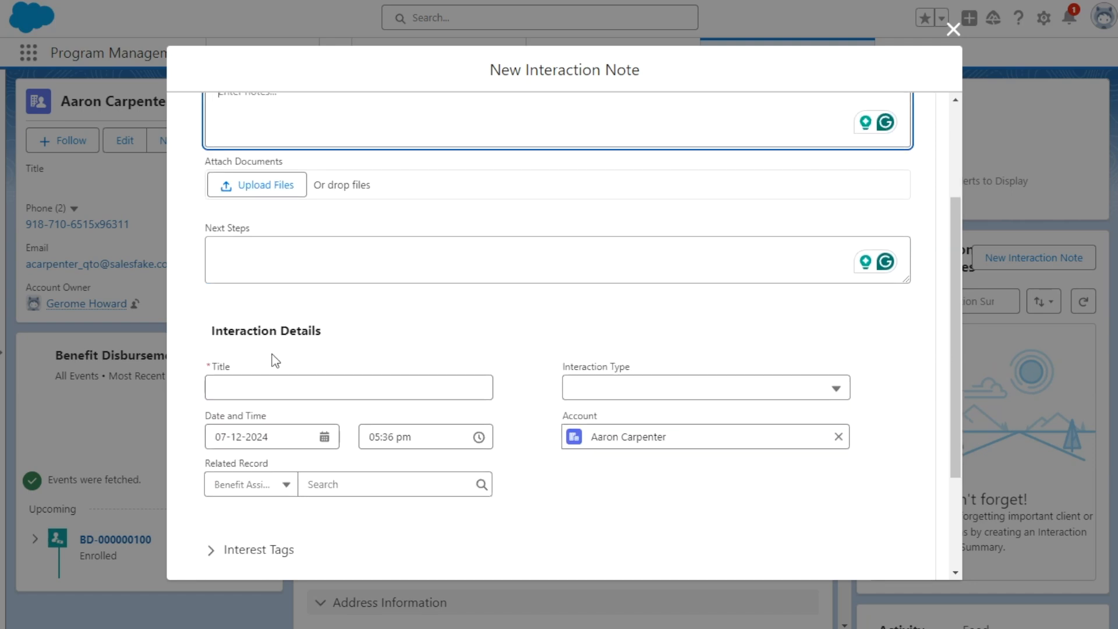
pyautogui.scroll(-1, 274, 349)
pyautogui.click(278, 309)
pyautogui.write('Meeting Note')
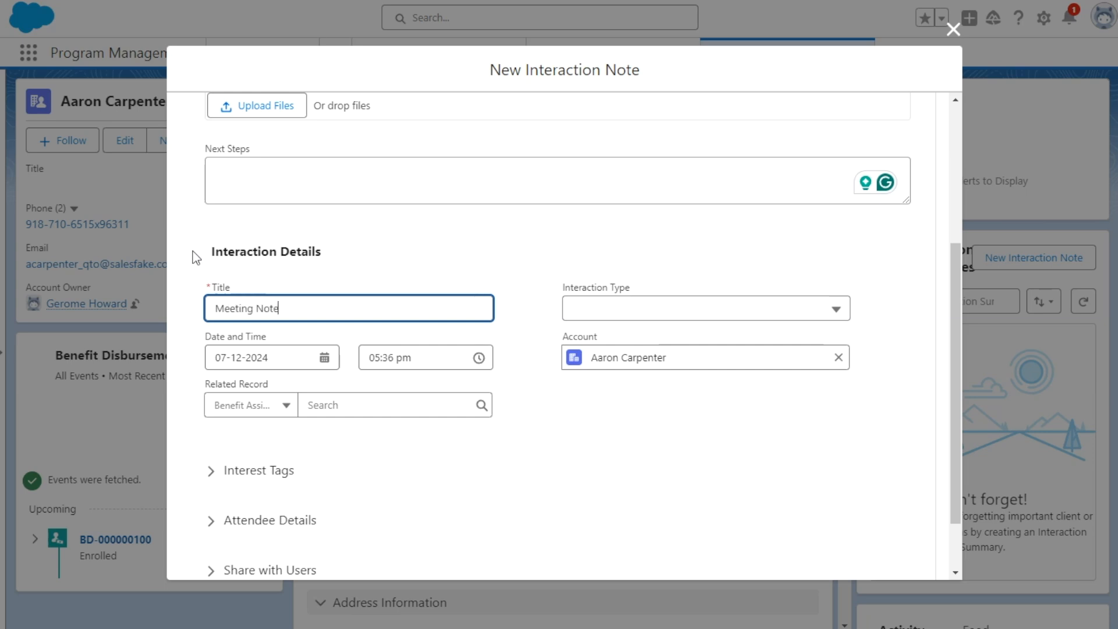
pyautogui.click(660, 306)
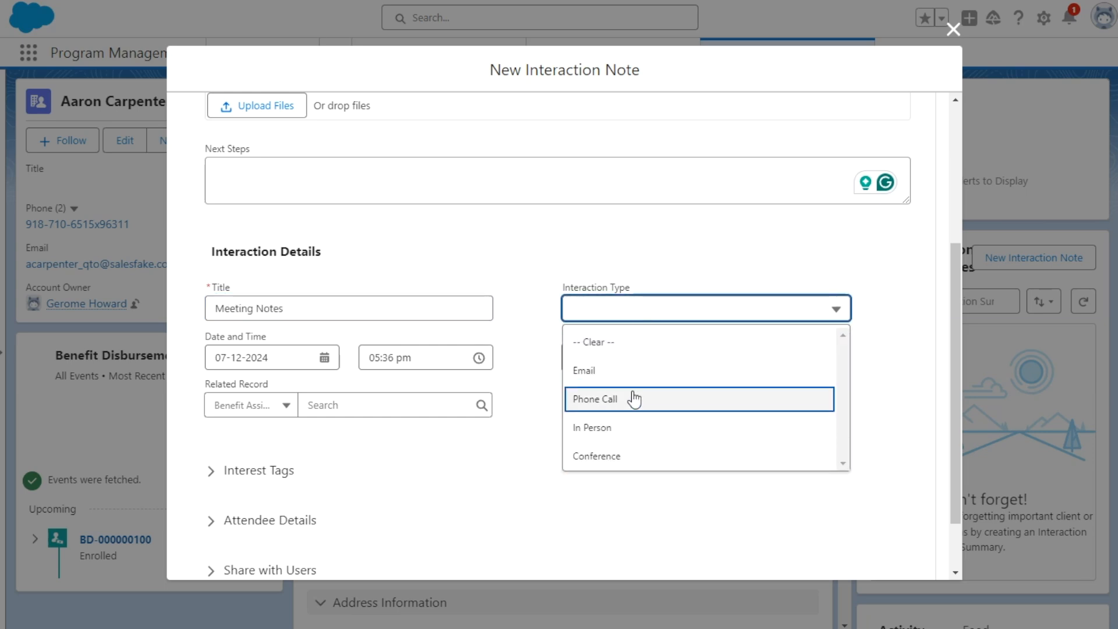
pyautogui.scroll(-2, 633, 450)
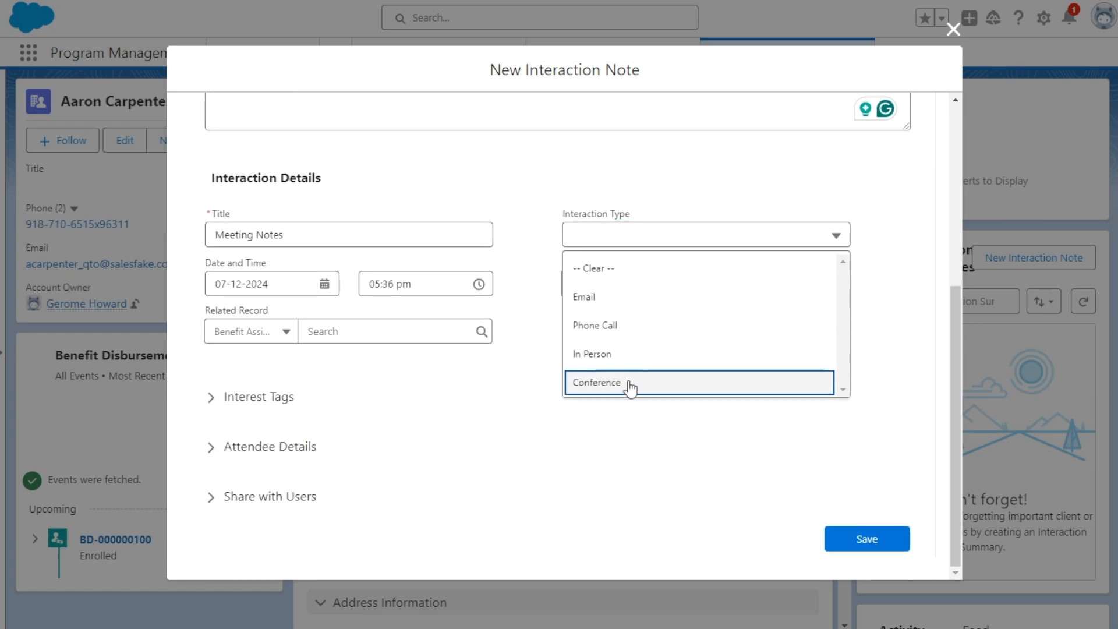
pyautogui.click(631, 384)
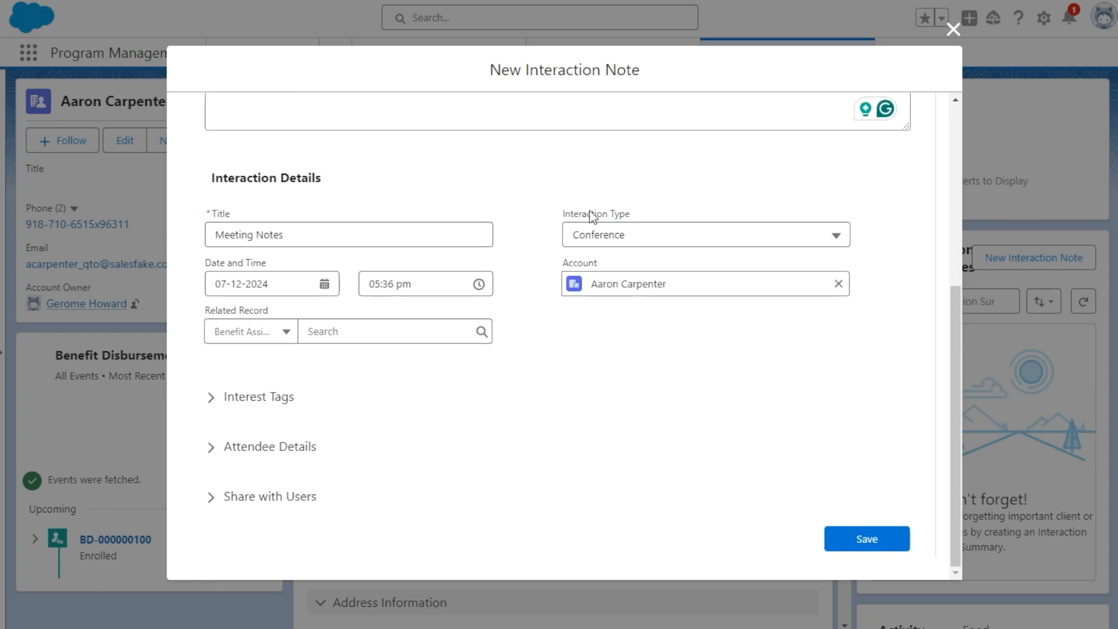
pyautogui.click(639, 240)
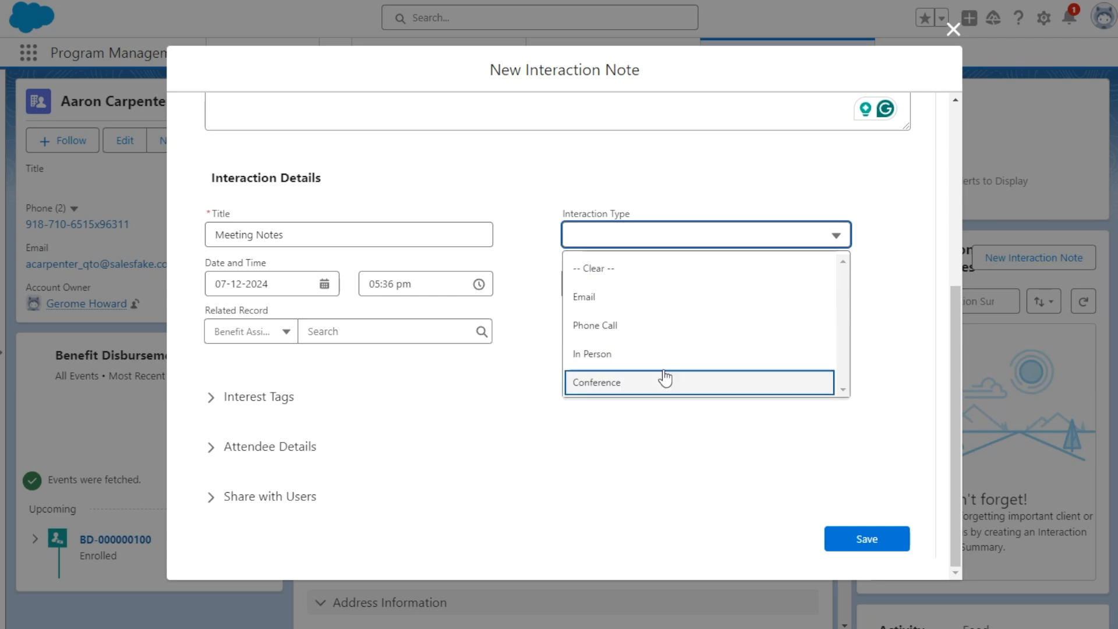
pyautogui.click(614, 330)
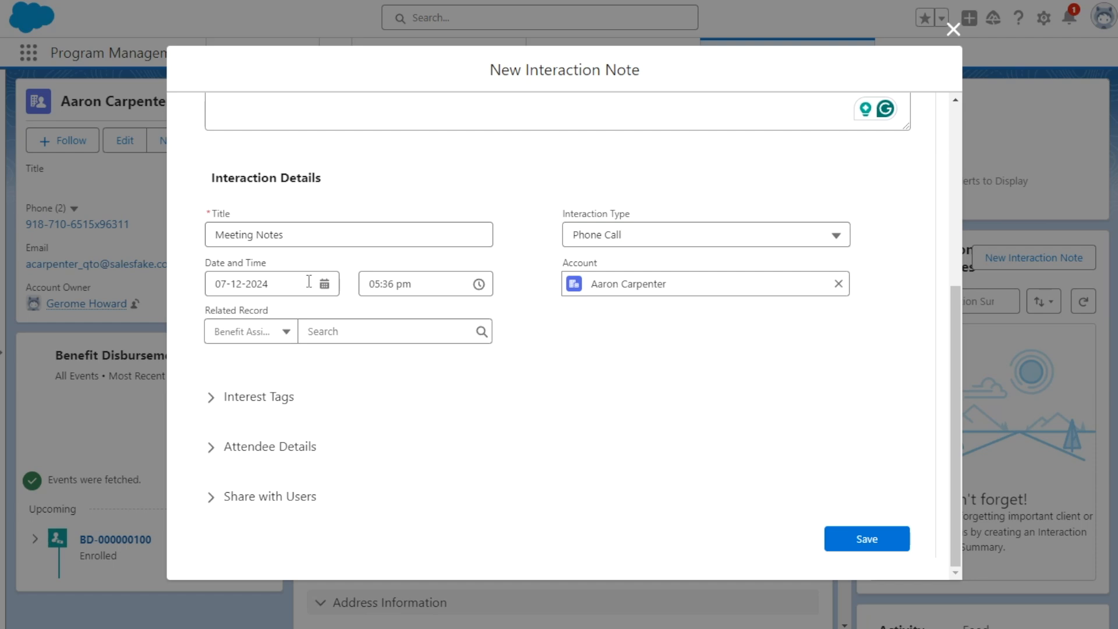
# - Set the interaction note's time to 11:00 am
pyautogui.click(418, 285)
pyautogui.scroll(-3, 407, 355)
pyautogui.scroll(-5, 412, 364)
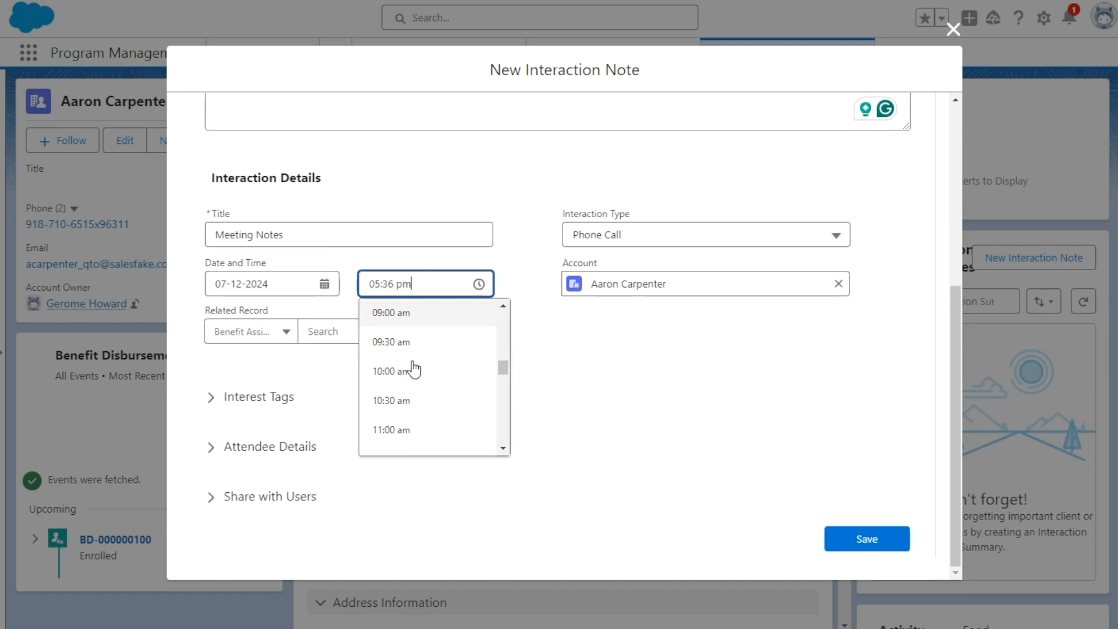
pyautogui.click(411, 398)
pyautogui.click(569, 311)
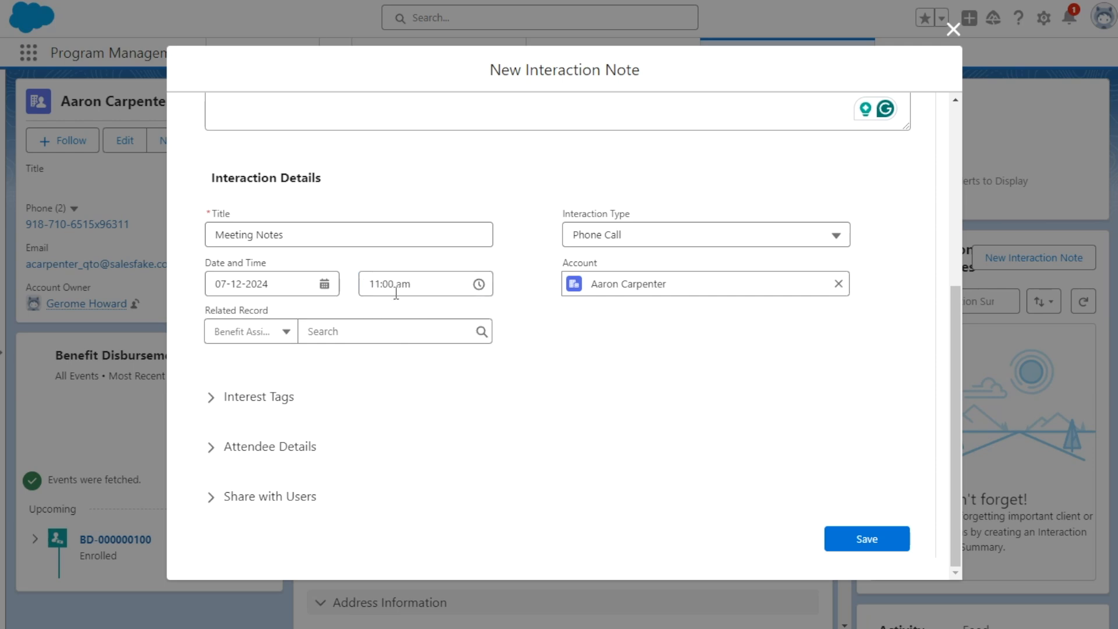
# - Look over the record types that the interaction note's Related Record field can link to, leaving the selection as is
pyautogui.click(290, 332)
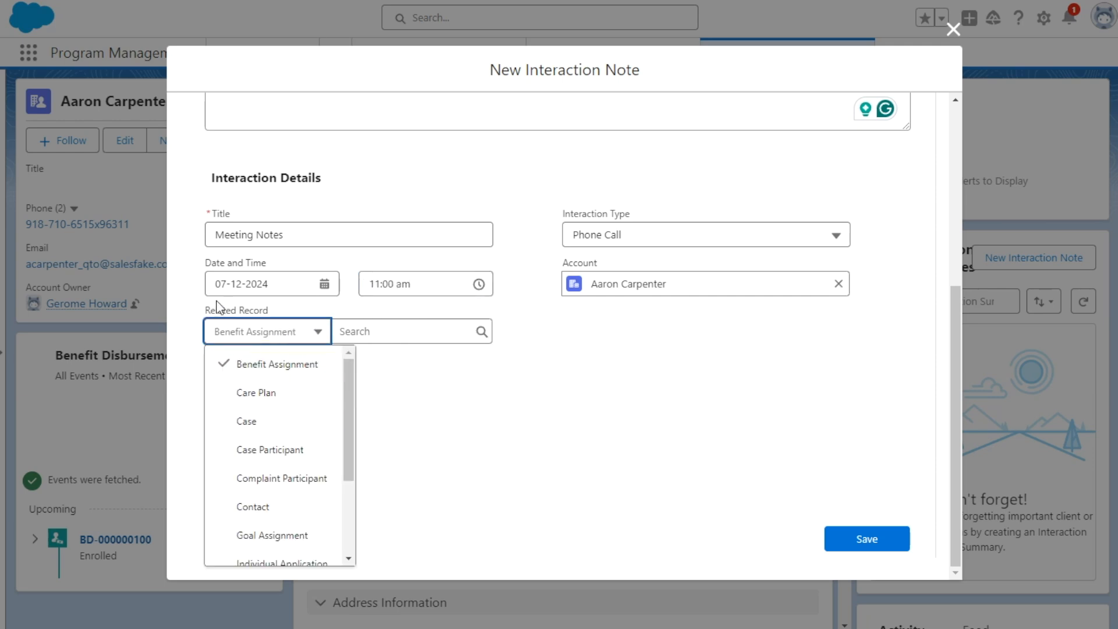
pyautogui.scroll(-2, 274, 451)
pyautogui.scroll(2, 274, 443)
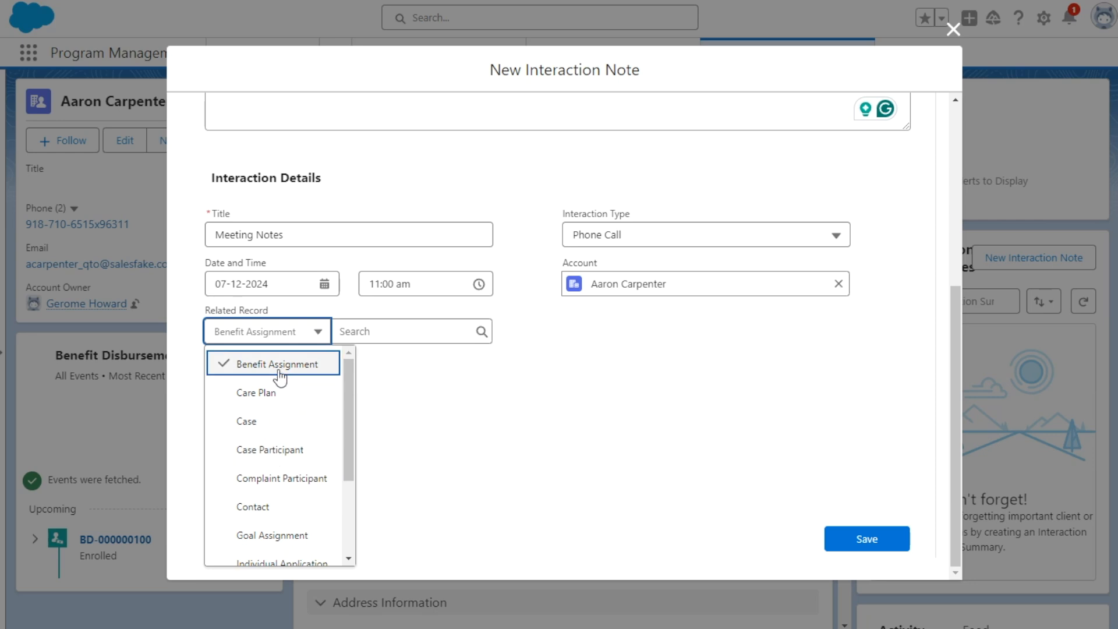
pyautogui.scroll(-3, 259, 379)
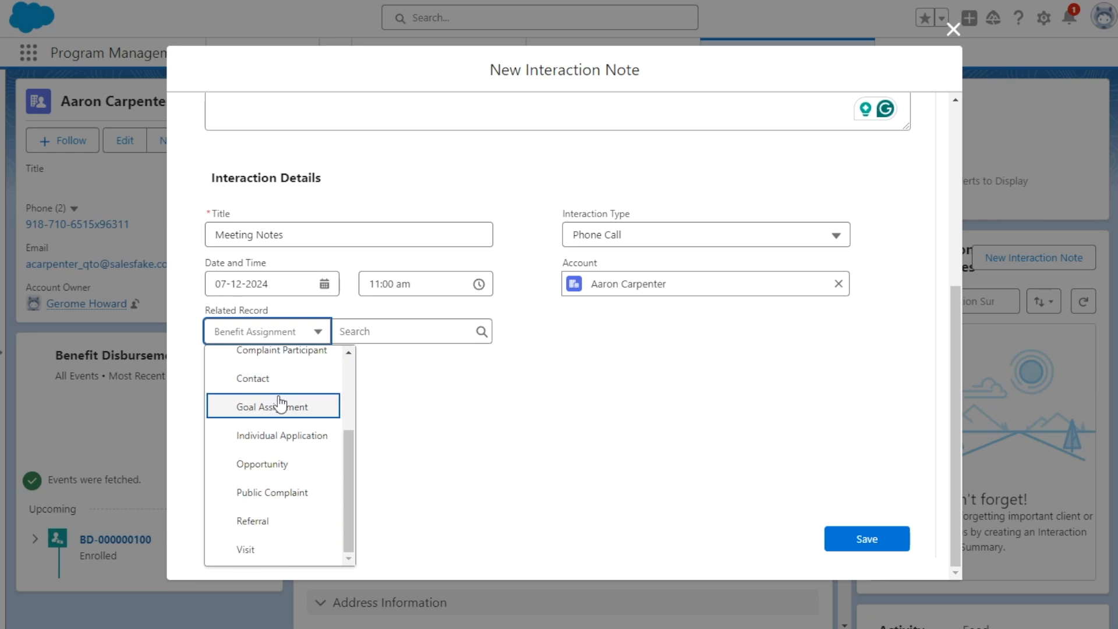
pyautogui.scroll(3, 281, 500)
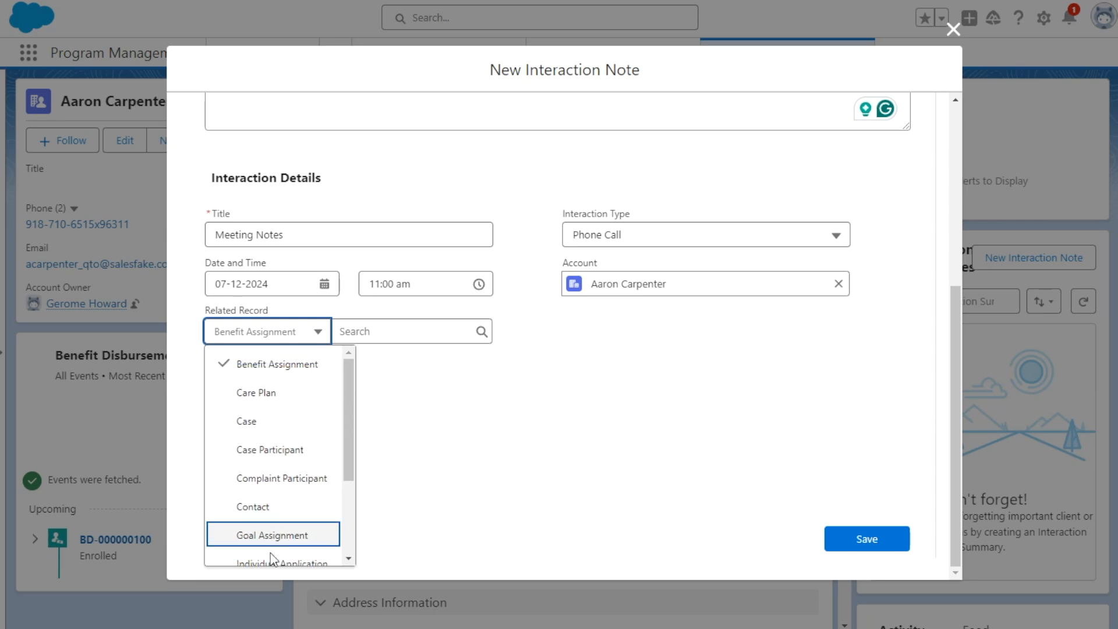
pyautogui.click(449, 387)
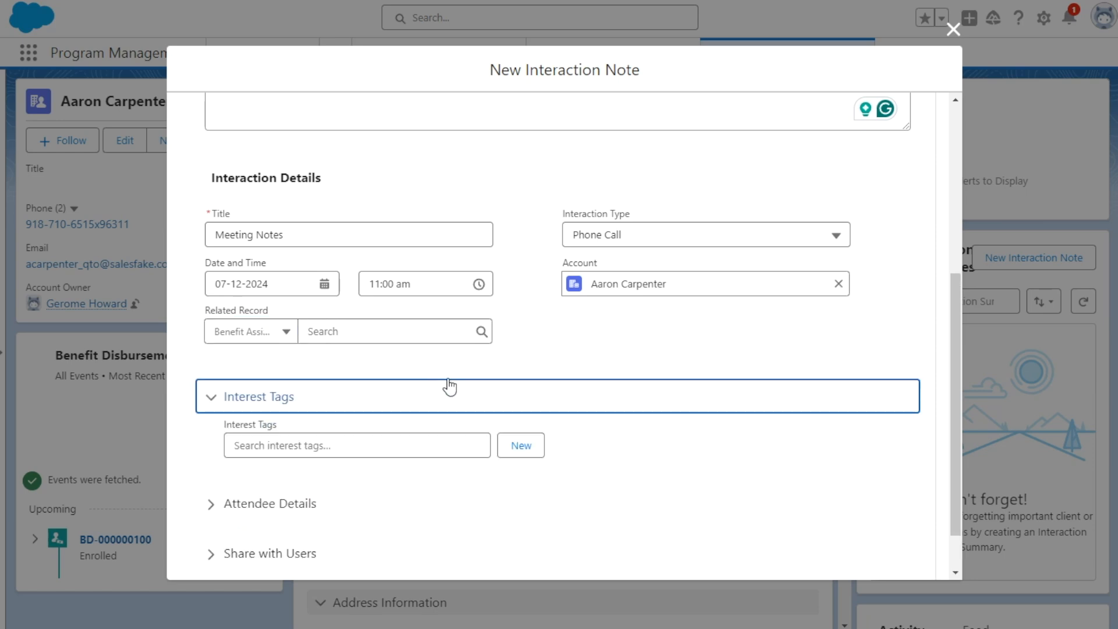
# - Collapse the Interest Tags section and review the note form from the Notes field down to Interaction Details
pyautogui.click(515, 398)
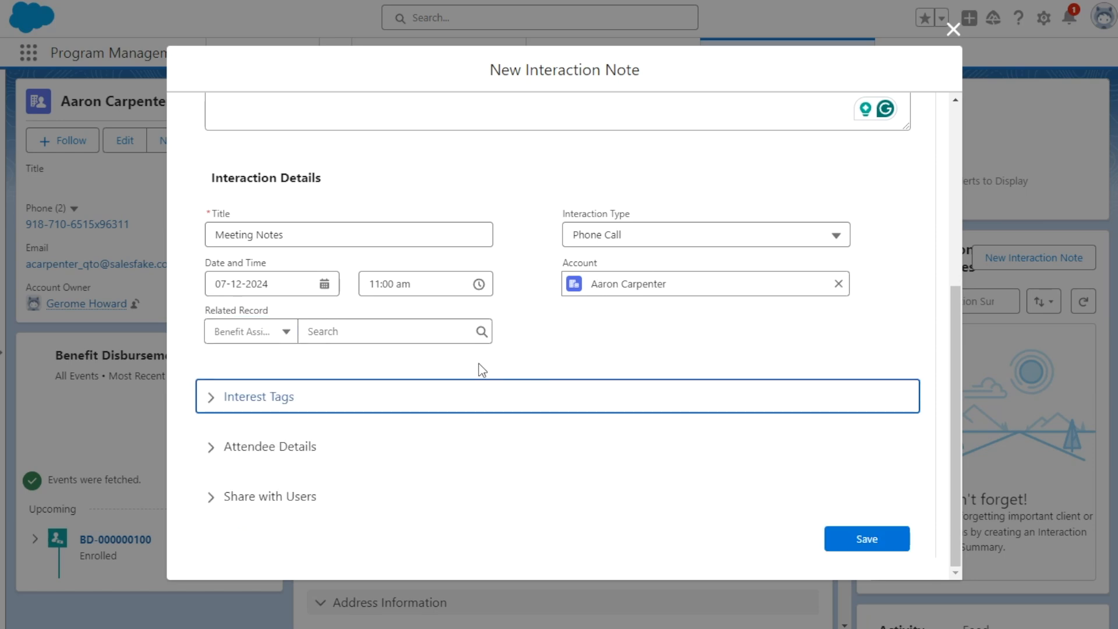
pyautogui.scroll(5, 604, 282)
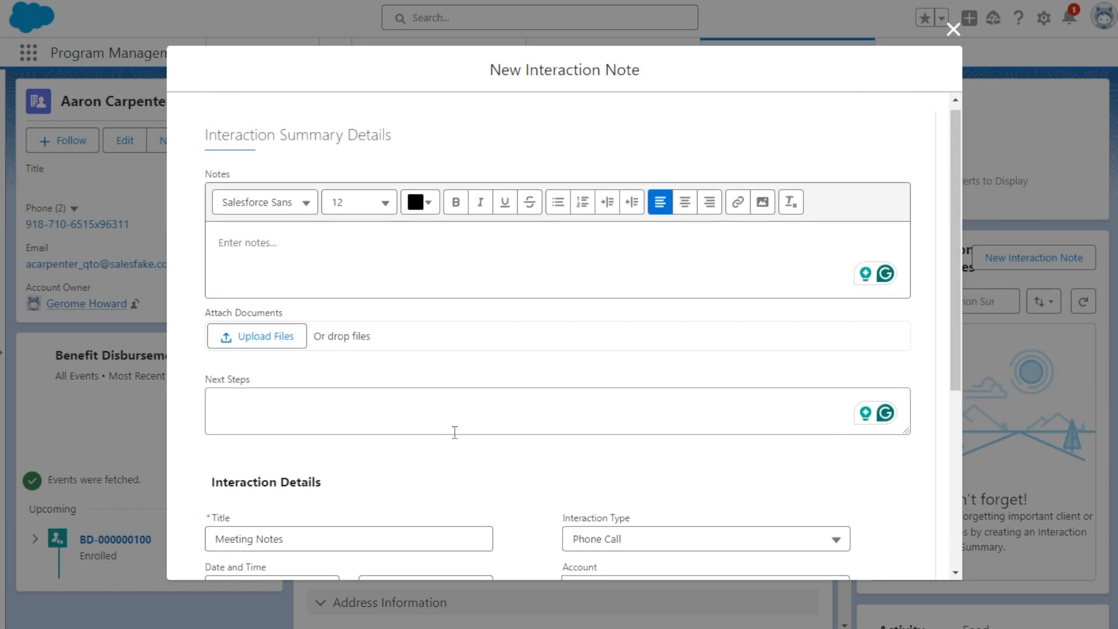
pyautogui.scroll(-1, 454, 431)
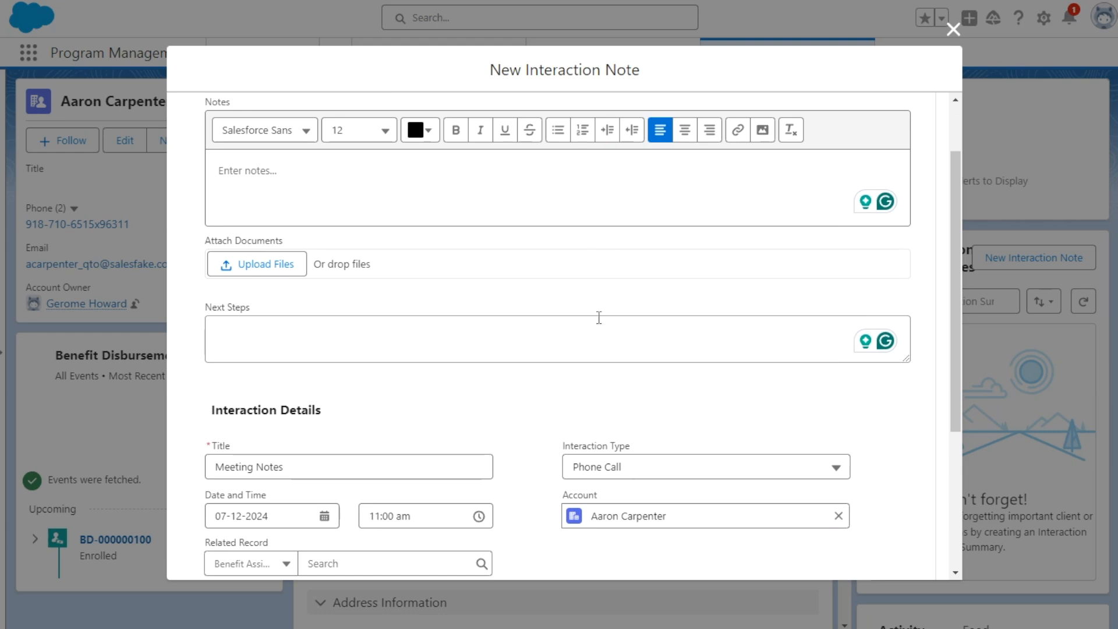
pyautogui.scroll(-2, 599, 317)
pyautogui.scroll(-1, 511, 282)
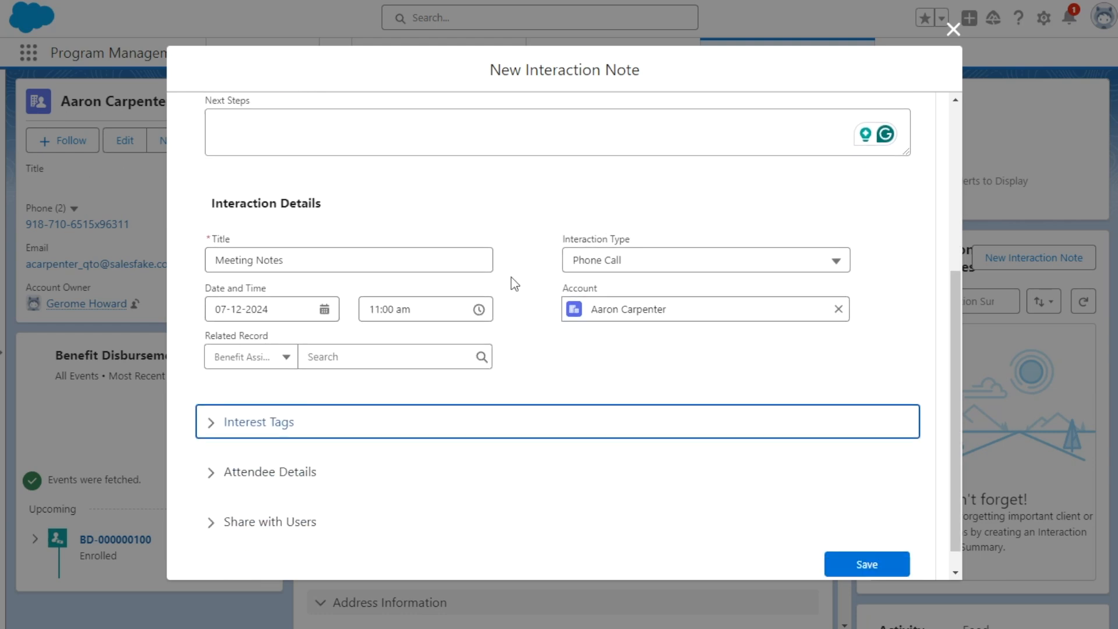
# - Add the Major Donor interest tag to the interaction note
pyautogui.click(256, 392)
pyautogui.scroll(-1, 347, 381)
pyautogui.click(347, 381)
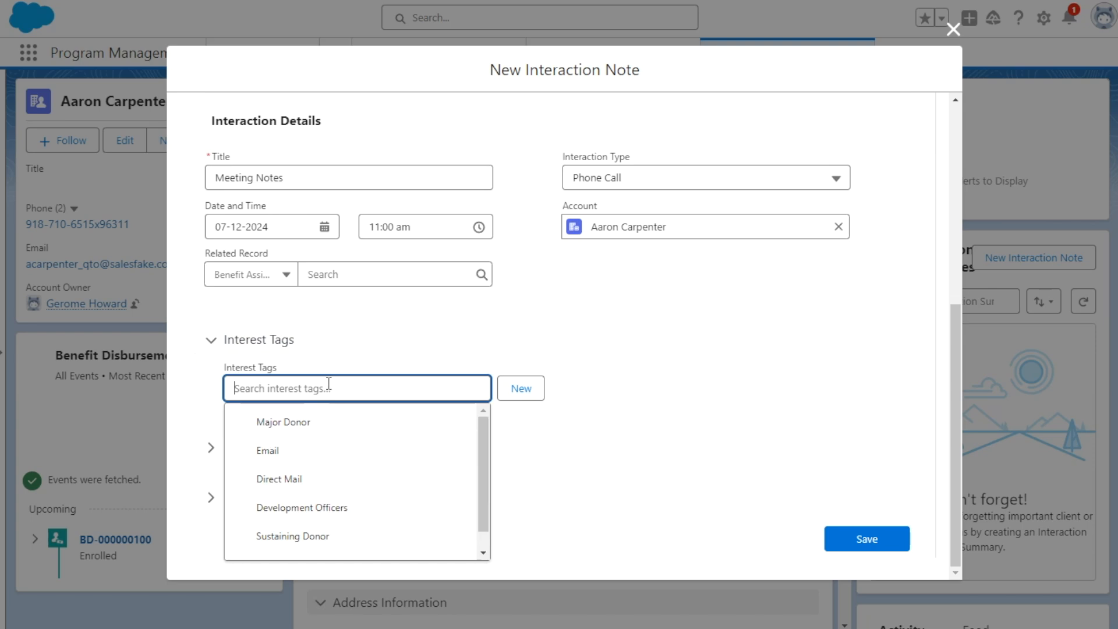
pyautogui.click(269, 423)
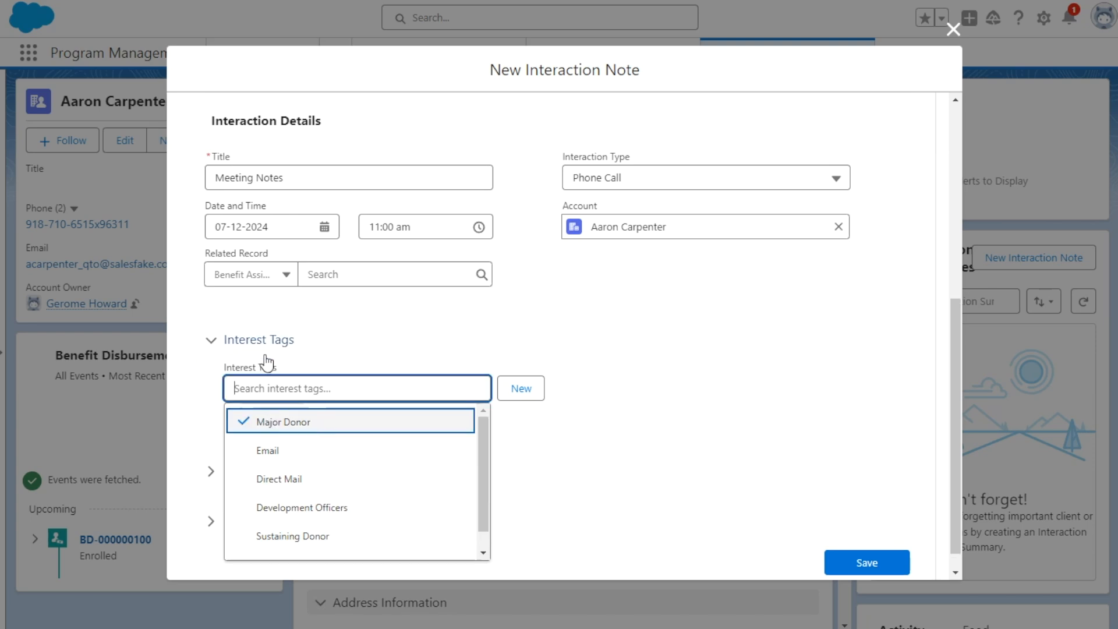
pyautogui.click(408, 324)
# - Look over the attendee type, individual and user fields under Attendee Details, and collapse that section again
pyautogui.scroll(-1, 273, 413)
pyautogui.click(265, 445)
pyautogui.scroll(-4, 271, 379)
pyautogui.scroll(-2, 291, 340)
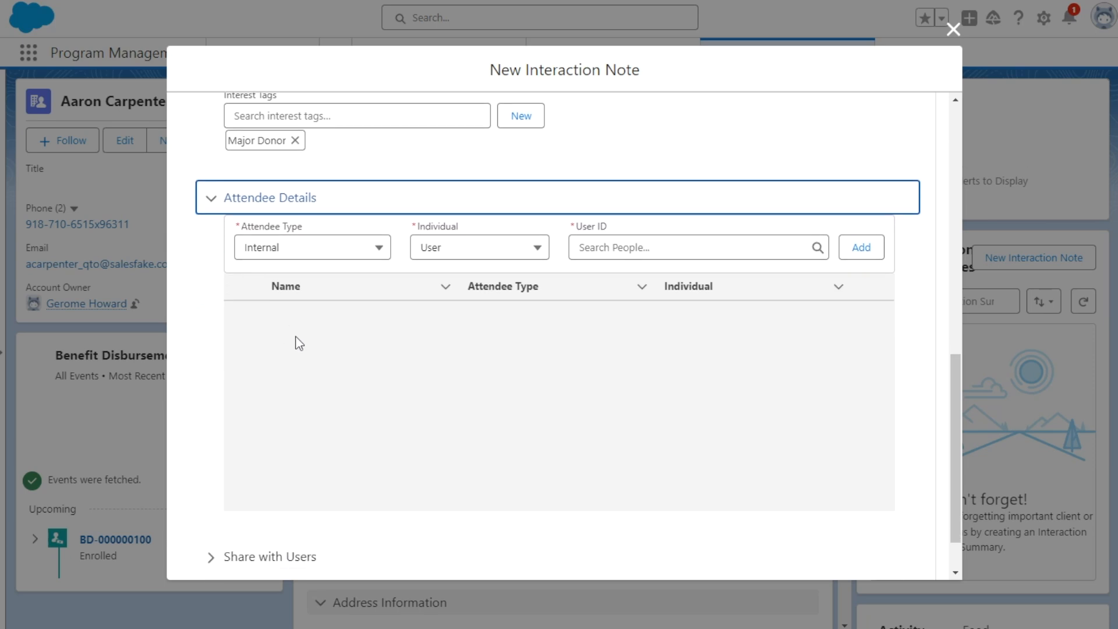
pyautogui.scroll(2, 343, 244)
pyautogui.click(352, 218)
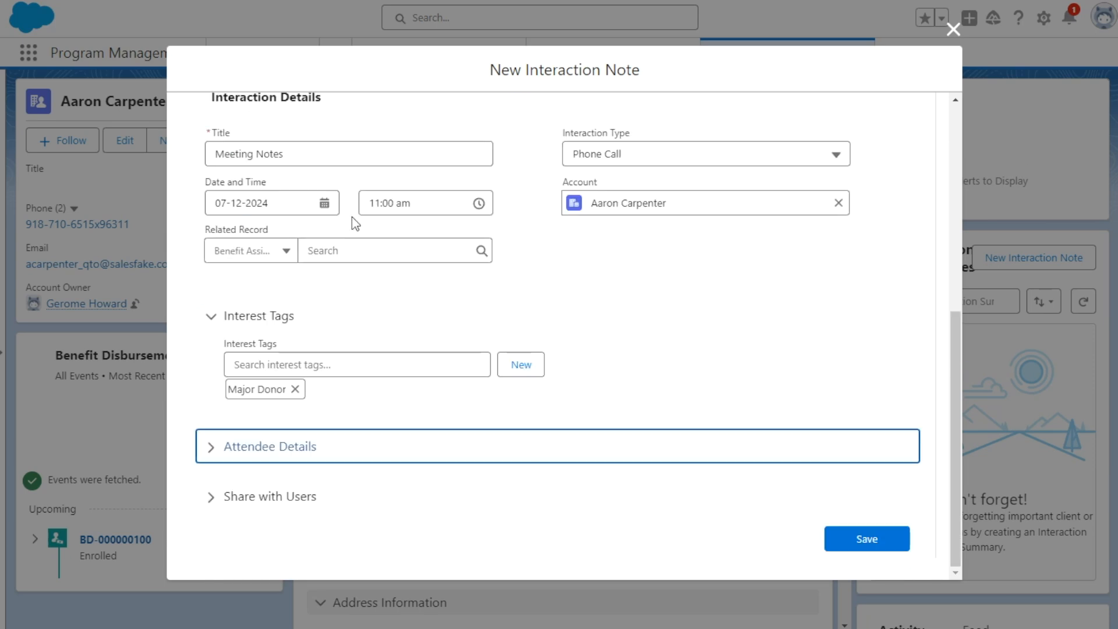
# - Expand the Share with Users section, look over its fields, and briefly recheck Attendee Details
pyautogui.click(220, 500)
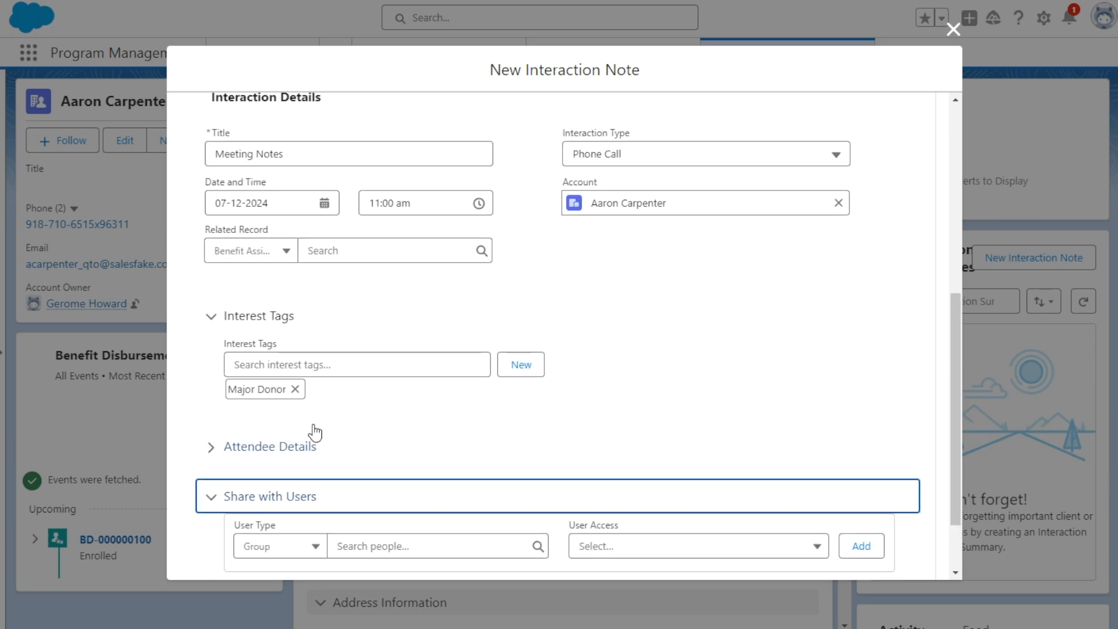
pyautogui.scroll(-1, 320, 428)
pyautogui.click(647, 468)
pyautogui.click(407, 373)
pyautogui.click(374, 375)
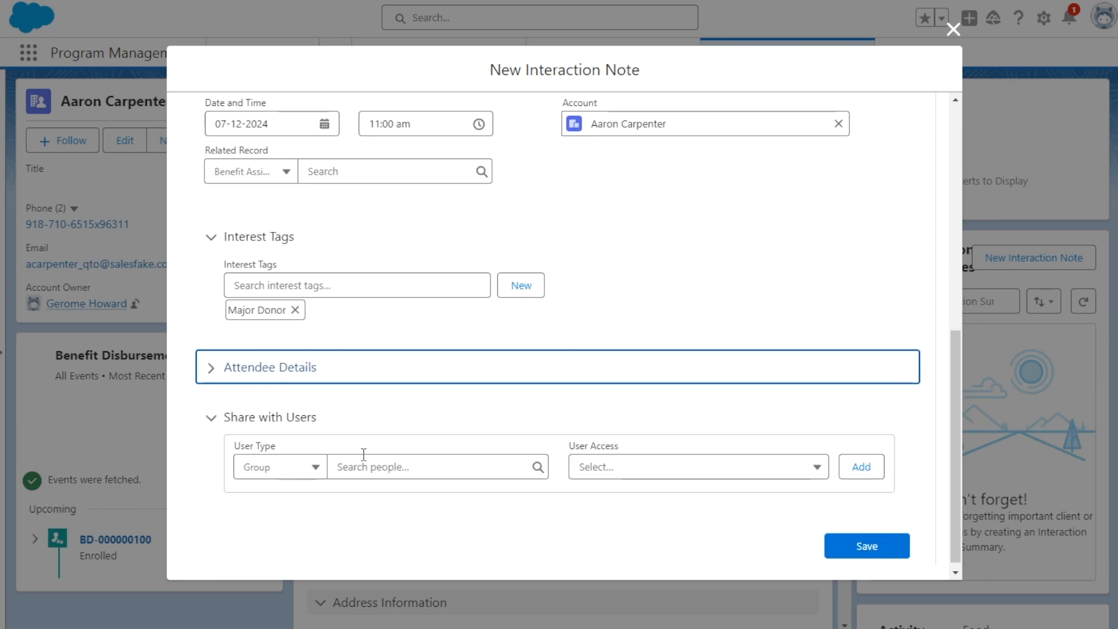
# - Set the user type for sharing the interaction note to User
pyautogui.click(306, 467)
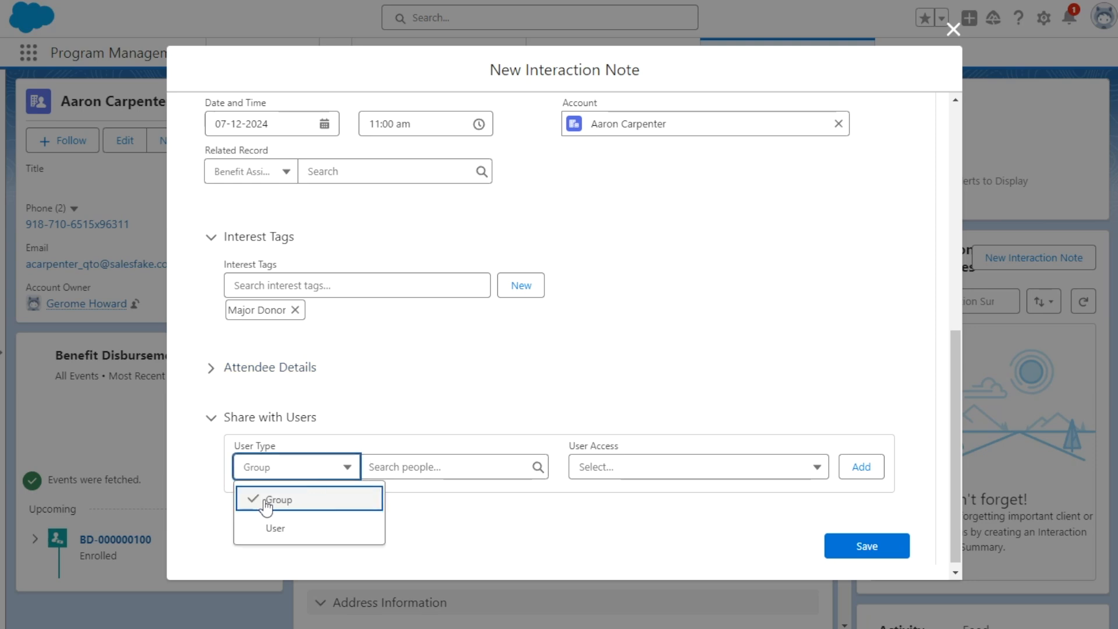
pyautogui.click(422, 460)
pyautogui.click(295, 466)
pyautogui.click(299, 527)
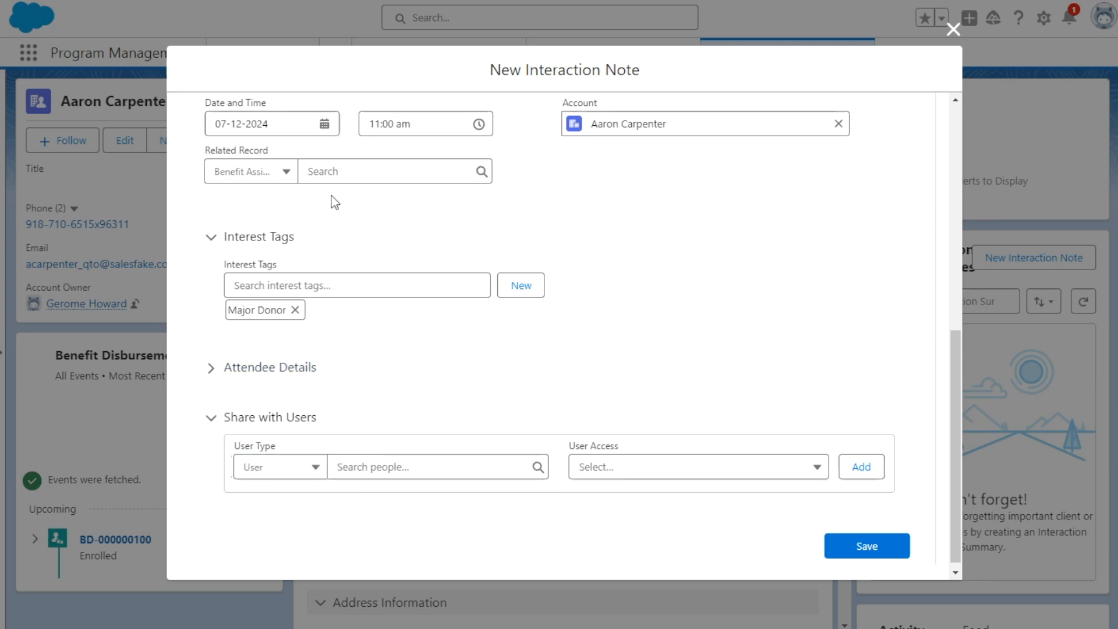
# - Review the form once more and save the interaction note
pyautogui.scroll(4, 396, 343)
pyautogui.scroll(-4, 375, 397)
pyautogui.click(865, 540)
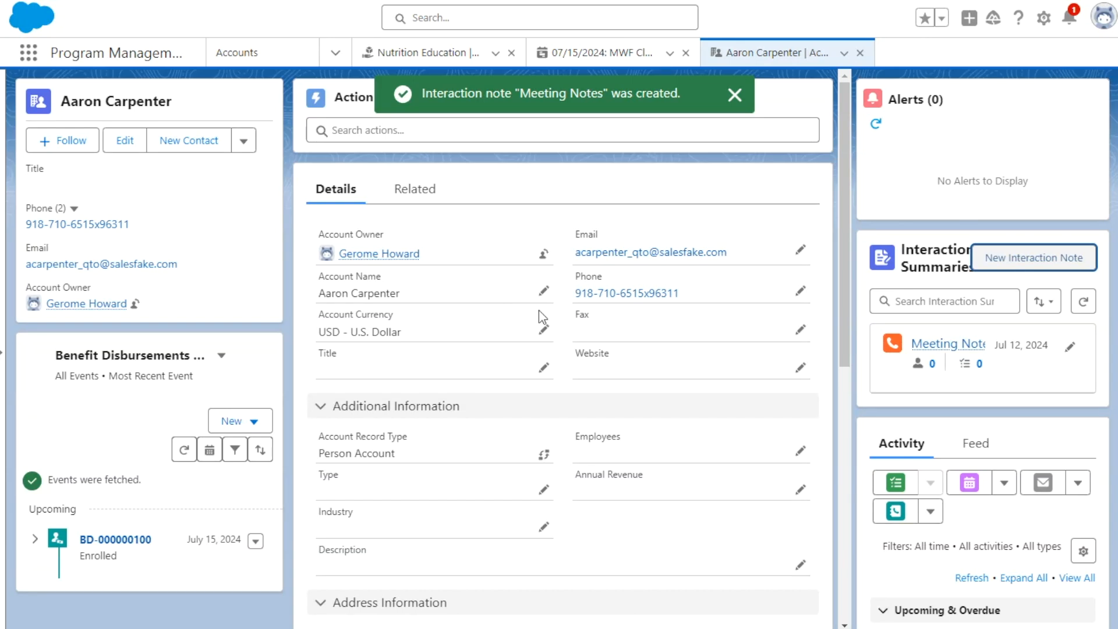